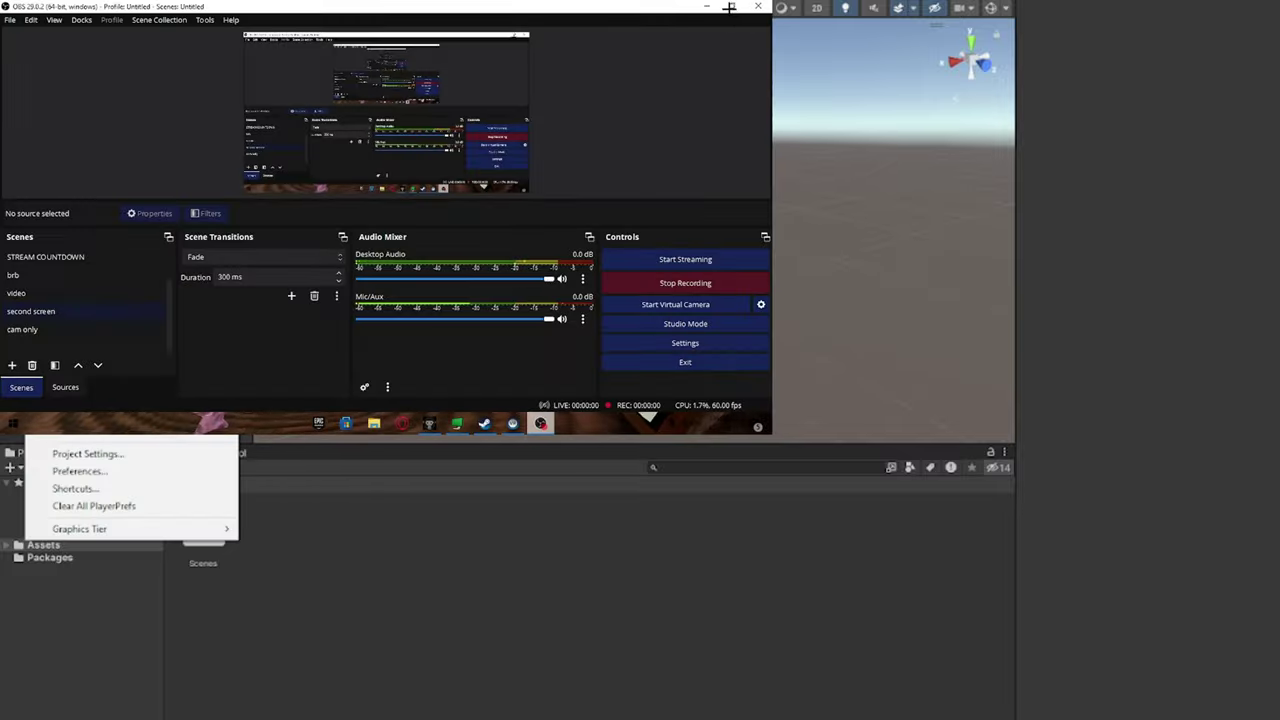
Fix all XR project validation issues in Project Settings and open the remaining controller testing issue for editing.
{"action": "left_click", "coordinate": [725, 4]}
{"action": "left_click", "coordinate": [88, 453]}
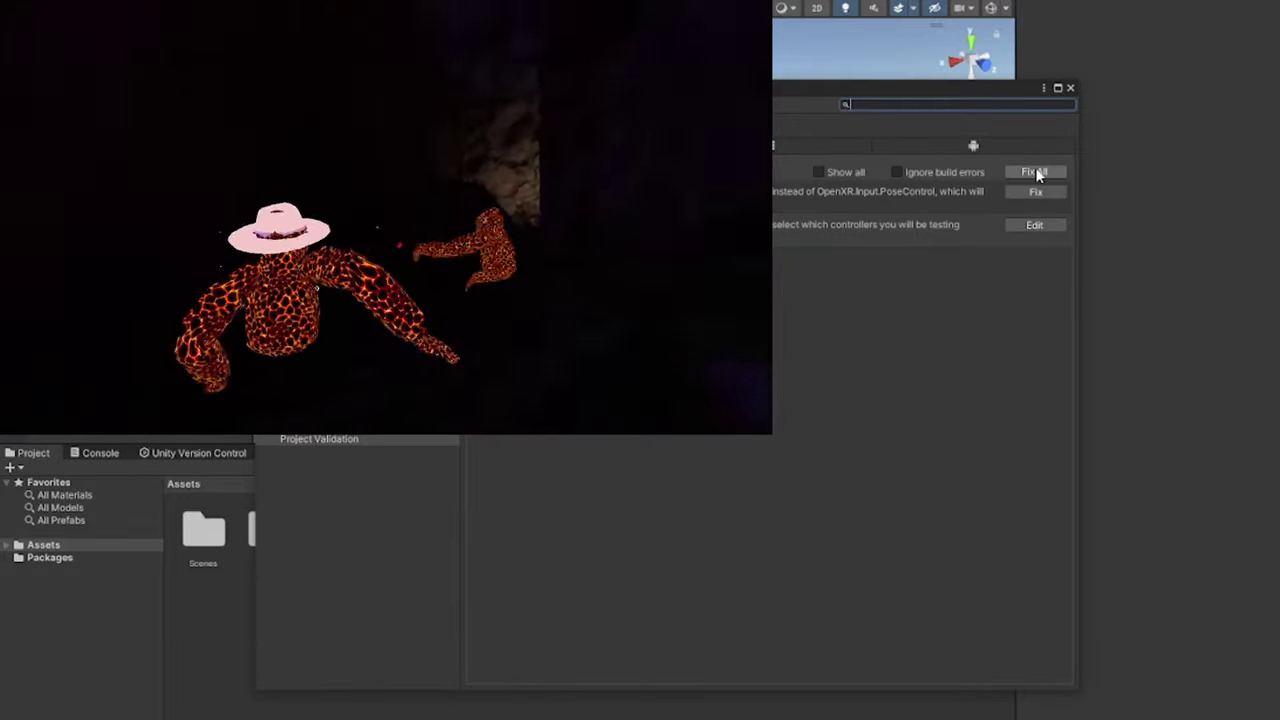
{"action": "left_click", "coordinate": [1036, 173]}
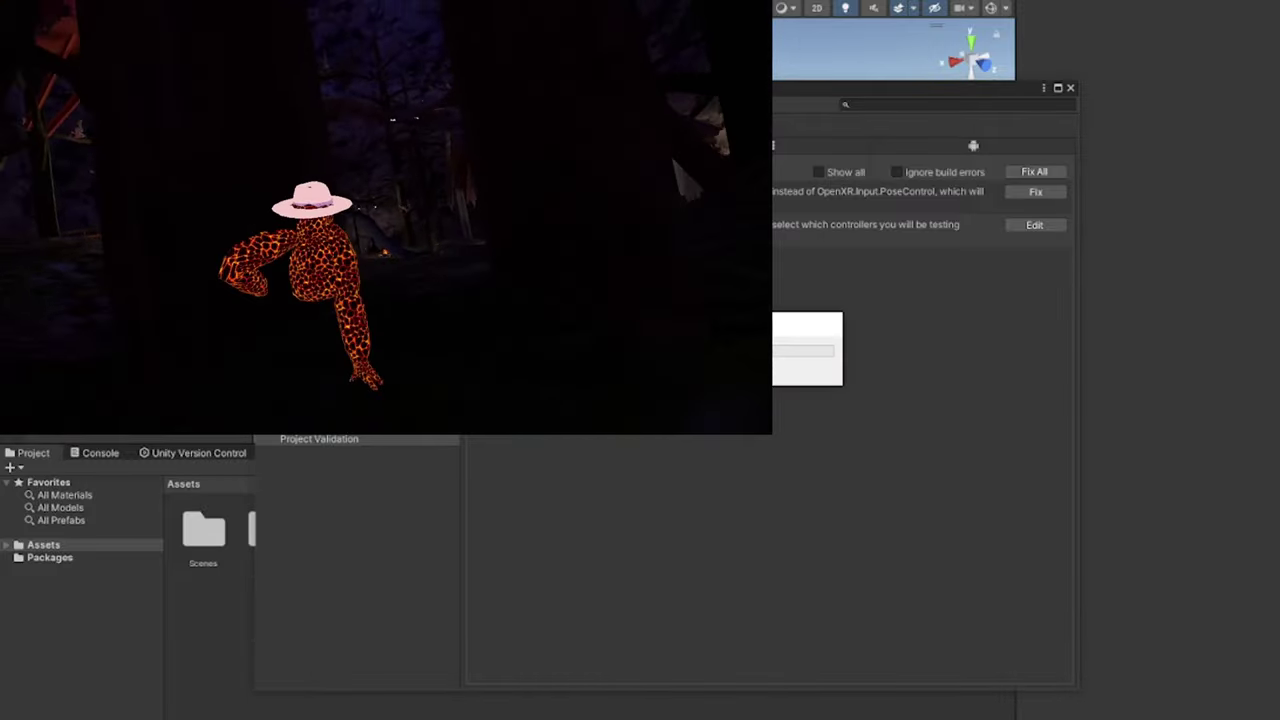
{"action": "left_click", "coordinate": [1038, 226]}
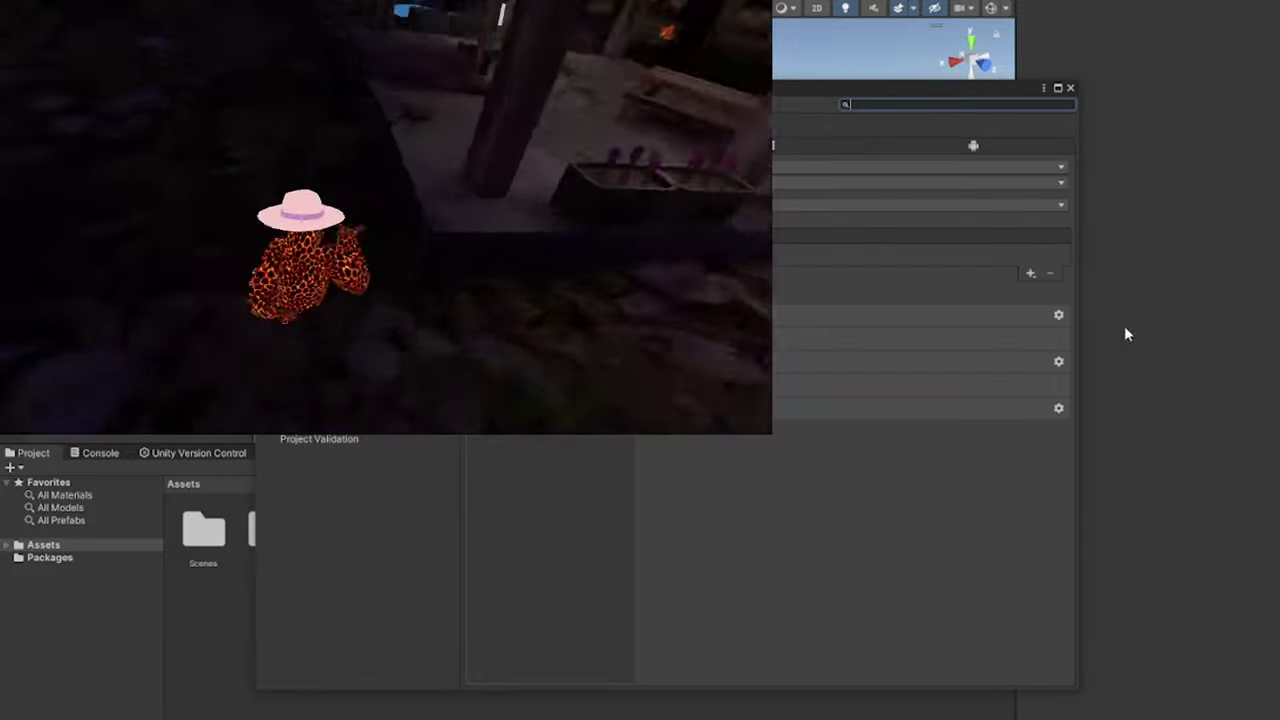
Add two controller interaction profiles to the OpenXR settings.
{"action": "left_click", "coordinate": [1030, 272]}
{"action": "left_click", "coordinate": [1070, 291]}
{"action": "left_click", "coordinate": [1031, 273]}
{"action": "left_click", "coordinate": [1083, 429]}
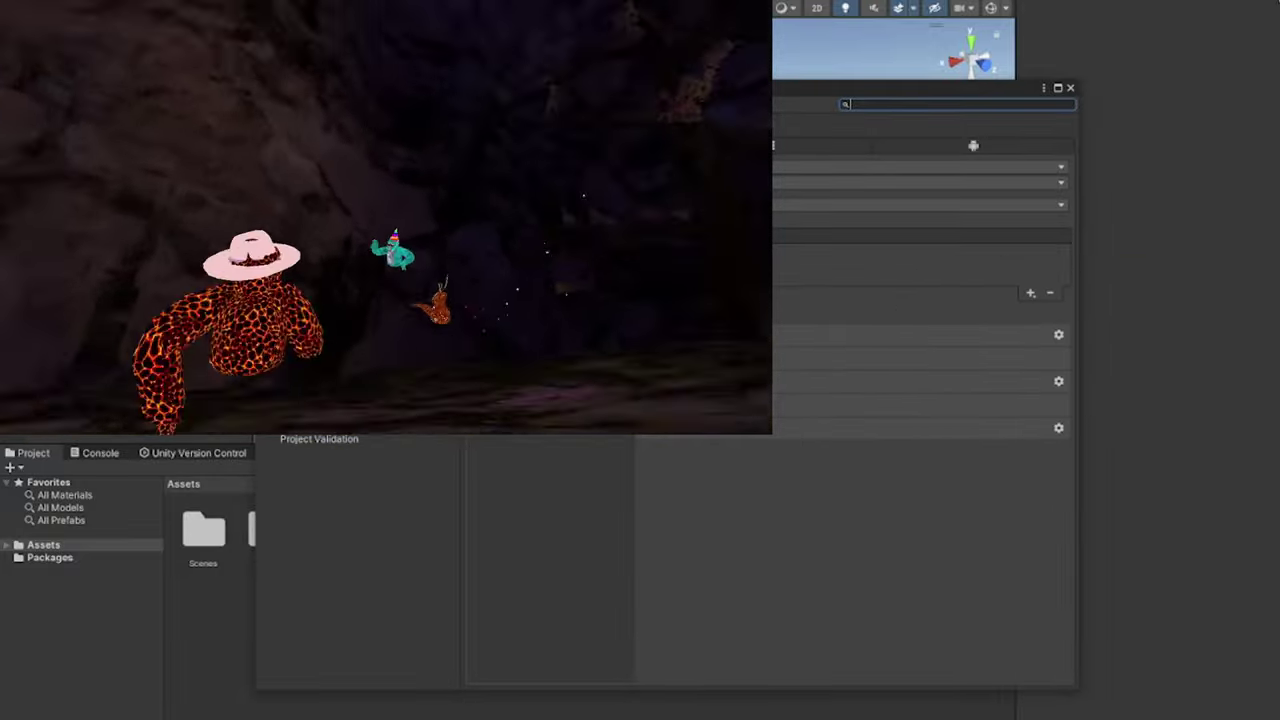
{"action": "left_click", "coordinate": [766, 167]}
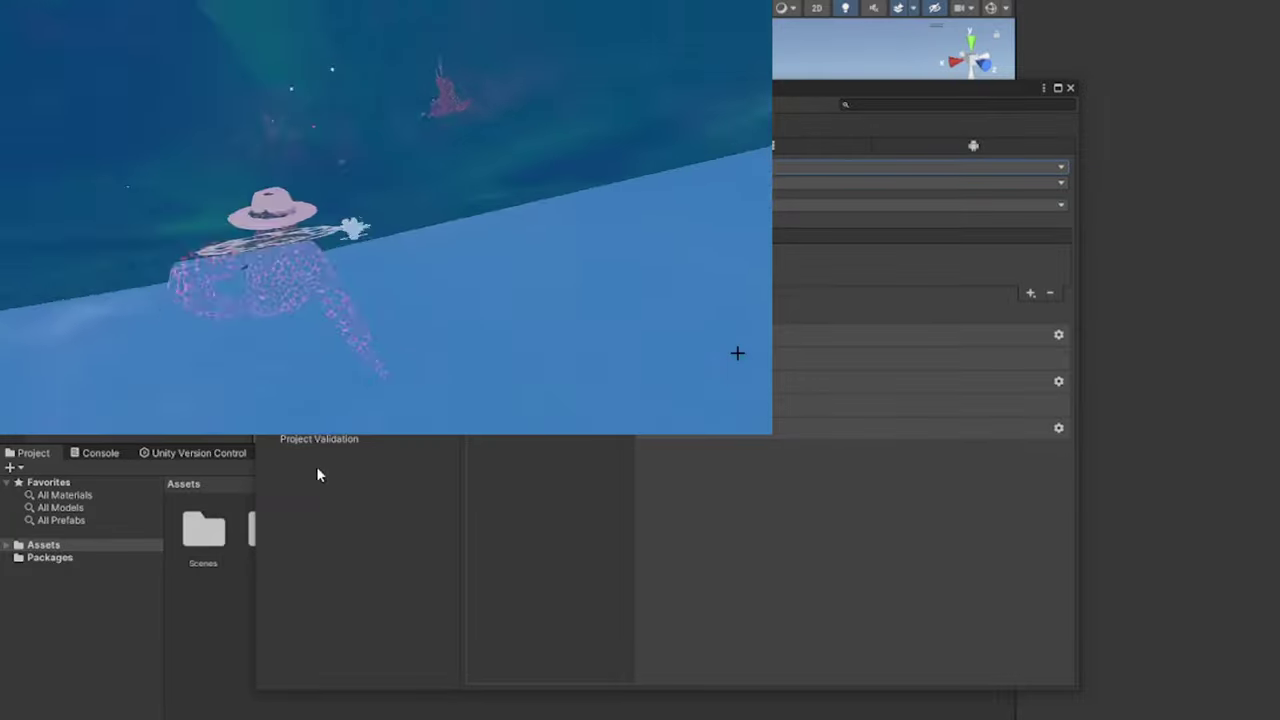
Enable the Oculus plug-in provider for the Android platform in XR Plug-in Management.
{"action": "left_click", "coordinate": [320, 413]}
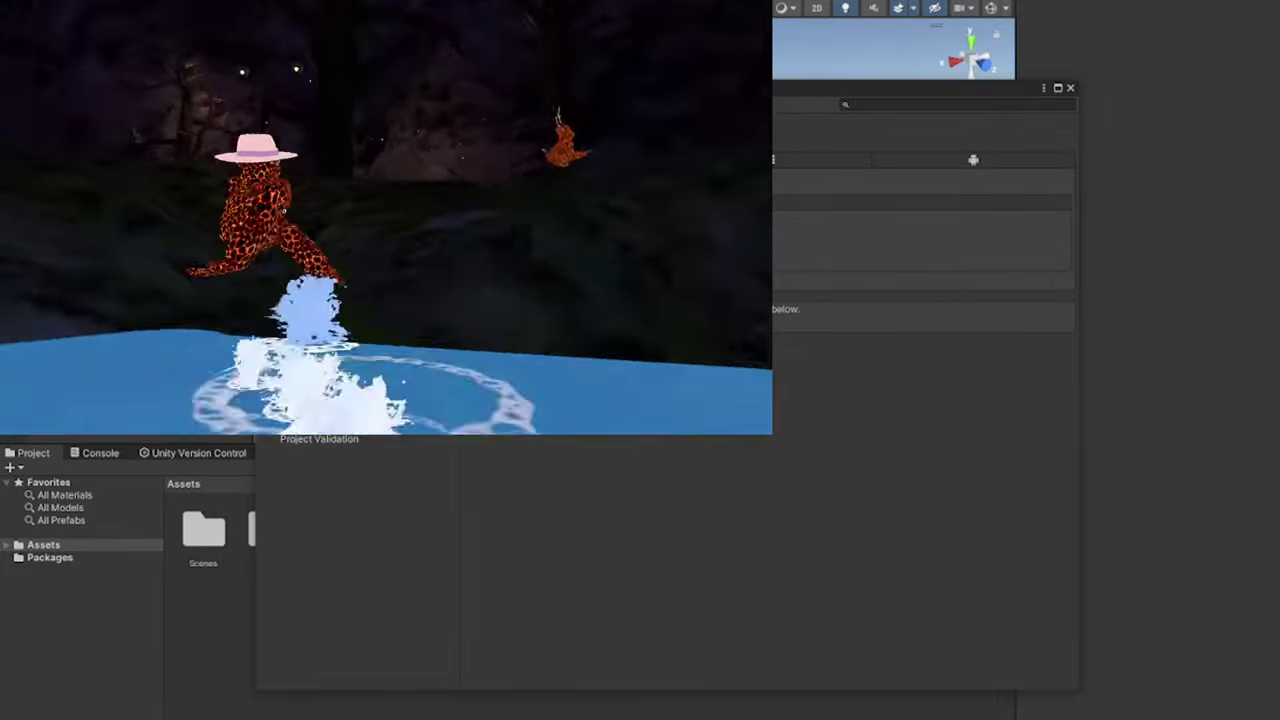
{"action": "left_click", "coordinate": [944, 160]}
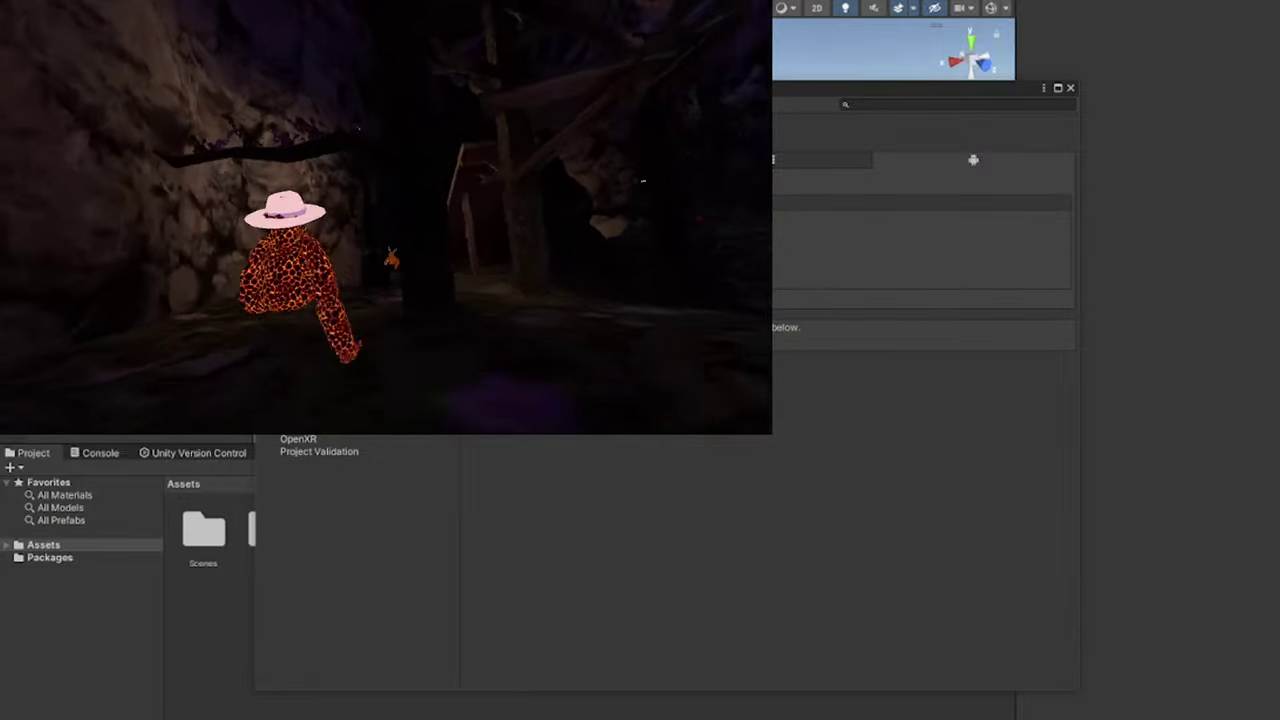
{"action": "left_click", "coordinate": [740, 172]}
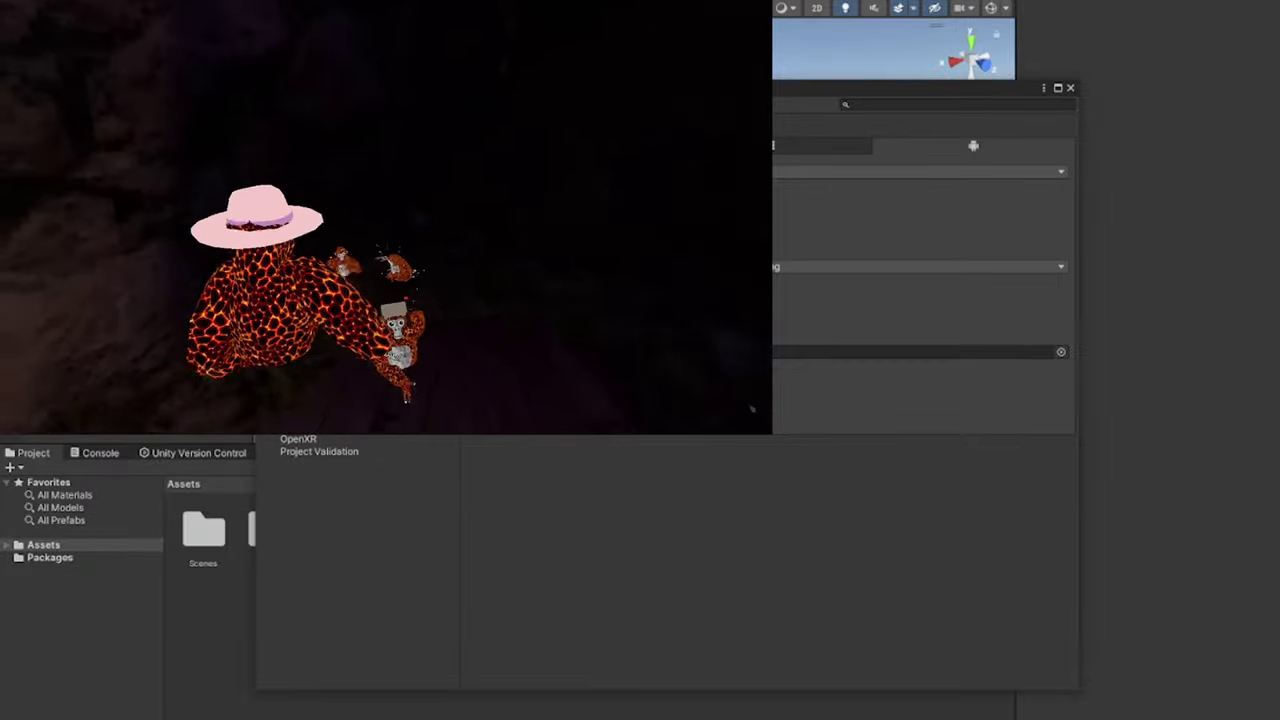
Add a controller interaction profile to the Android OpenXR settings and close Project Settings.
{"action": "left_click", "coordinate": [310, 441]}
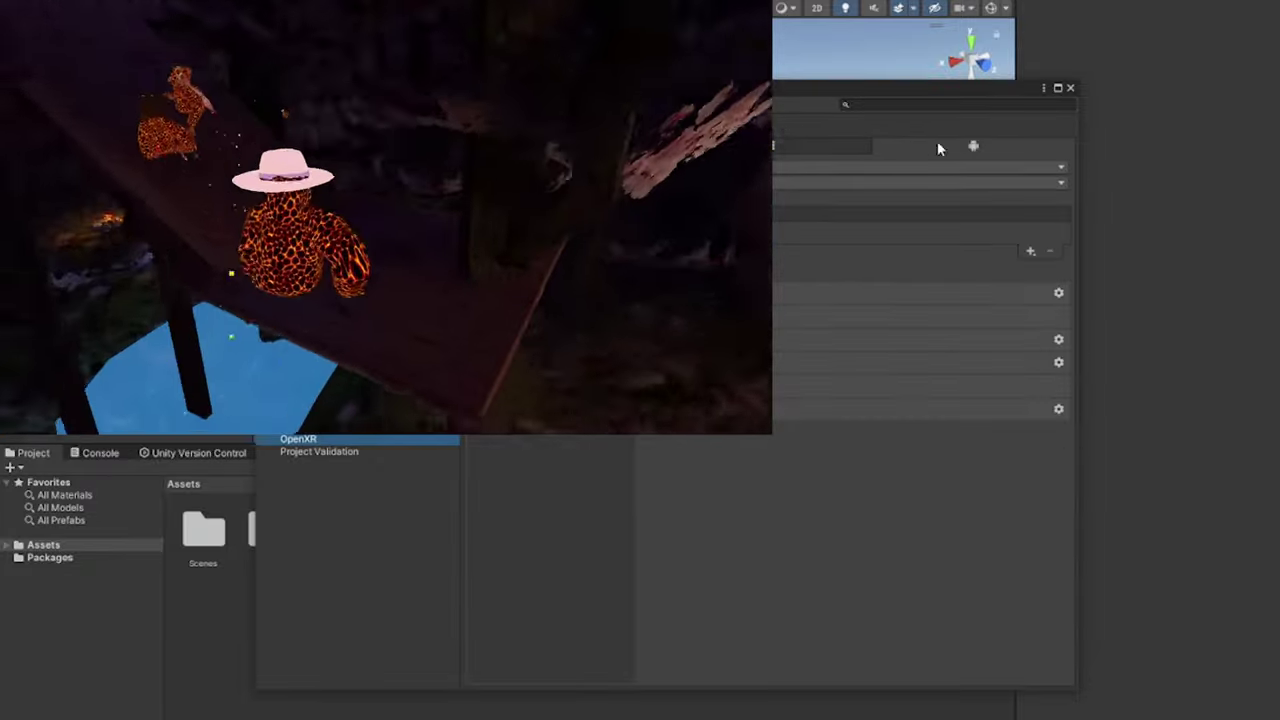
{"action": "left_click", "coordinate": [1030, 252]}
{"action": "left_click", "coordinate": [1062, 356]}
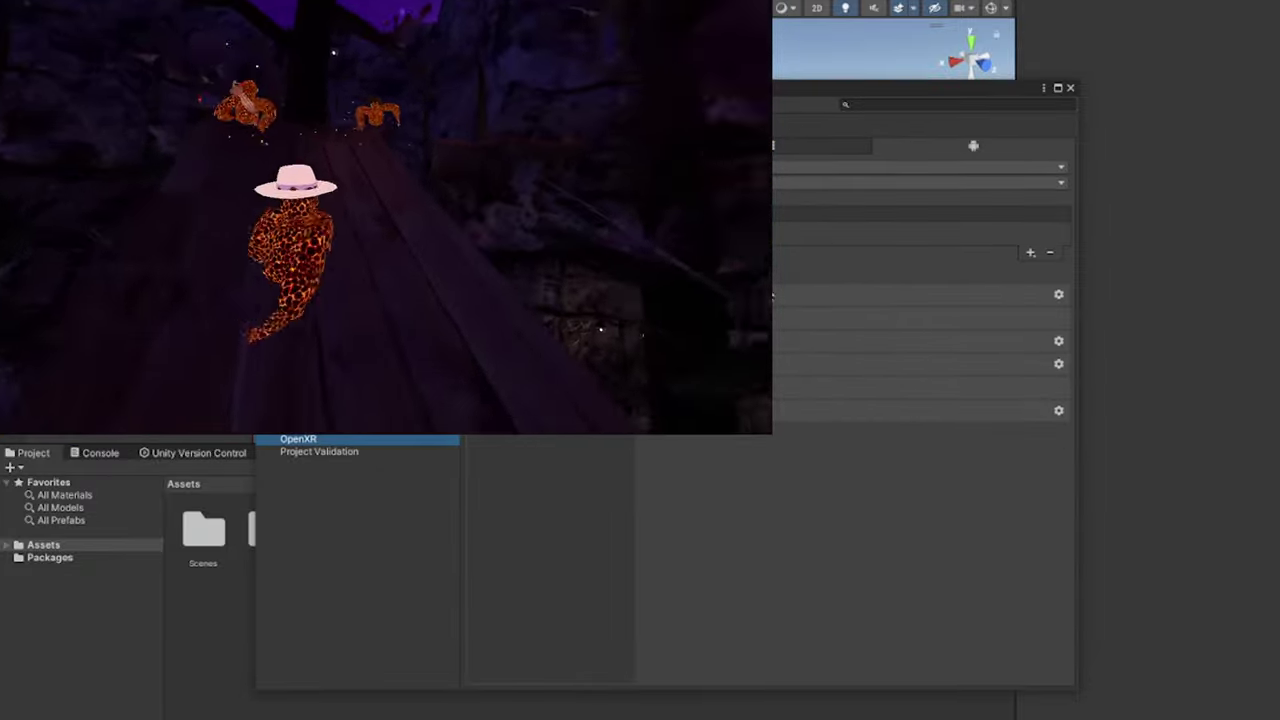
{"action": "left_click", "coordinate": [1070, 88]}
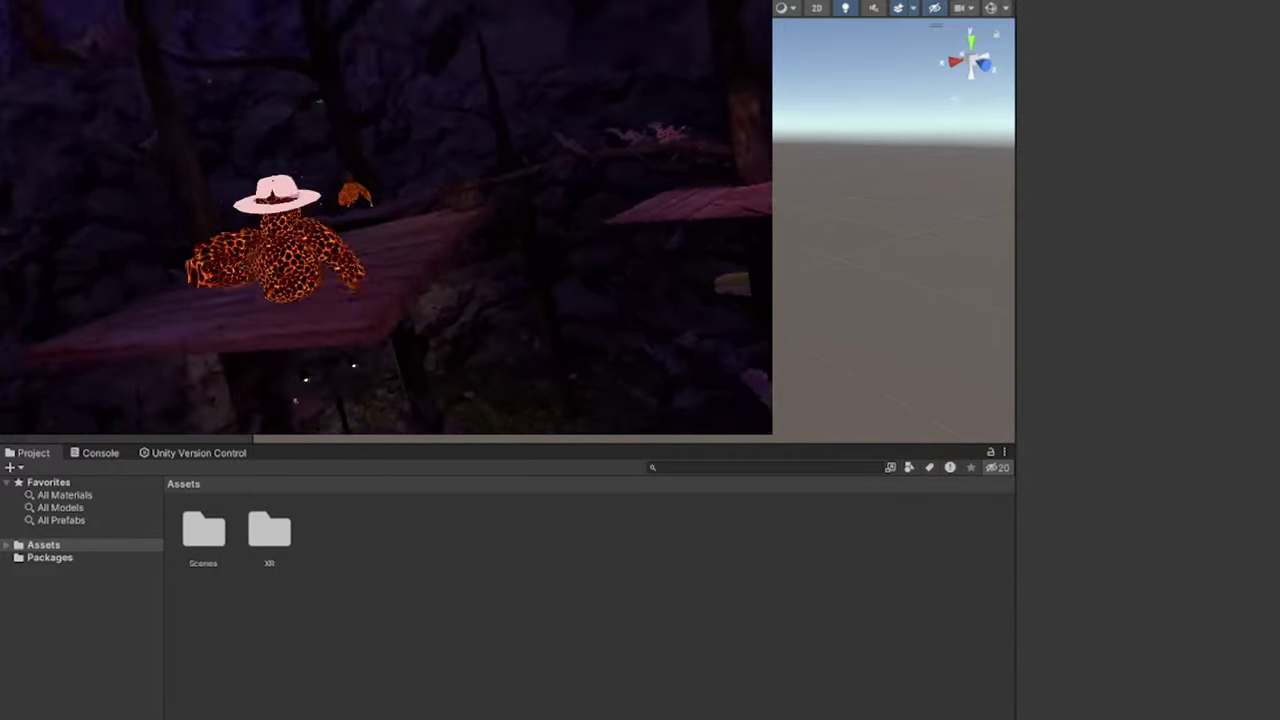
Install the XR Interaction Toolkit package (com.unity.xr.interaction.toolkit) by name through the Package Manager.
{"action": "left_click", "coordinate": [254, 43]}
{"action": "left_click", "coordinate": [305, 92]}
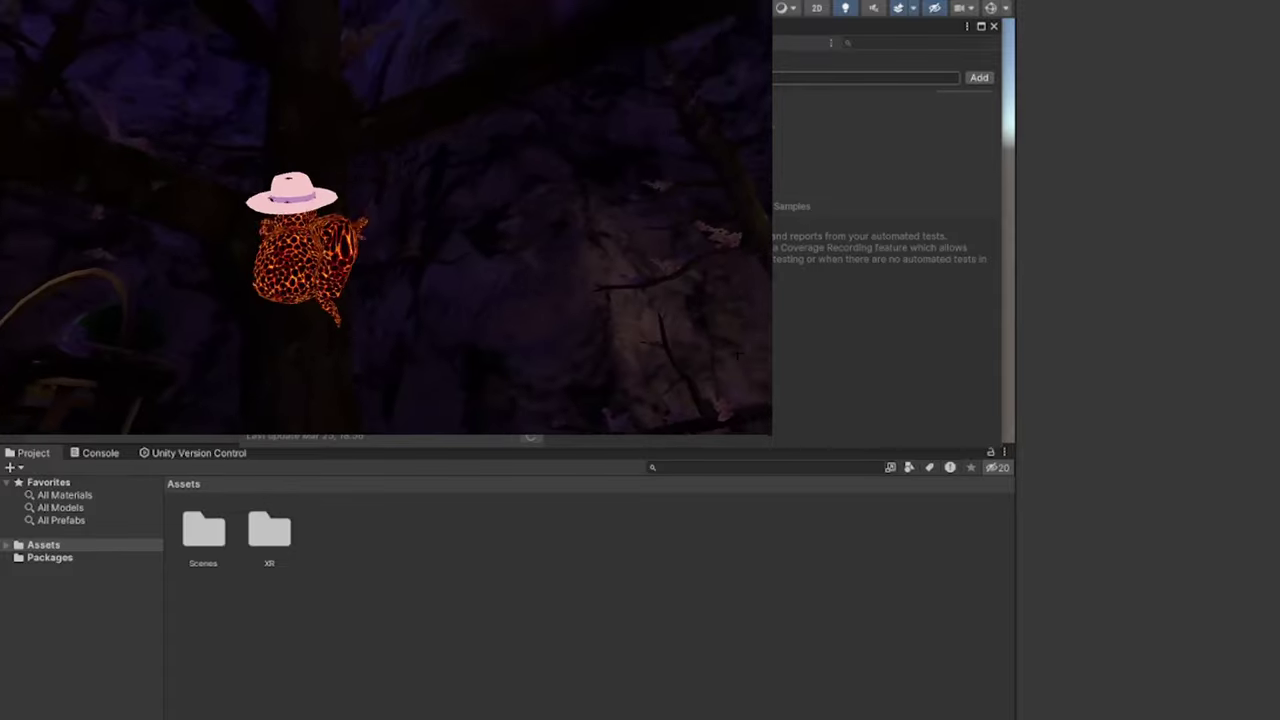
{"action": "left_click", "coordinate": [979, 77]}
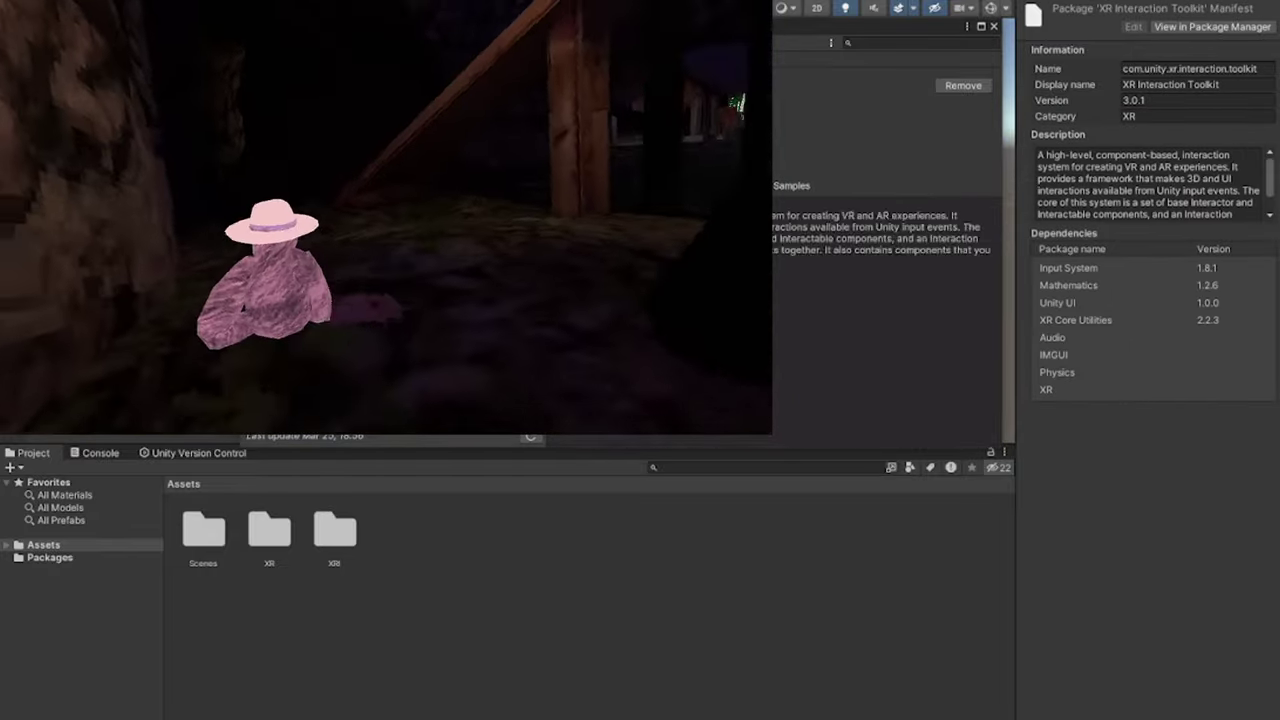
Import the Starter Assets sample of the XR Interaction Toolkit and close the Project Validation settings.
{"action": "left_click", "coordinate": [791, 186]}
{"action": "left_click", "coordinate": [946, 222]}
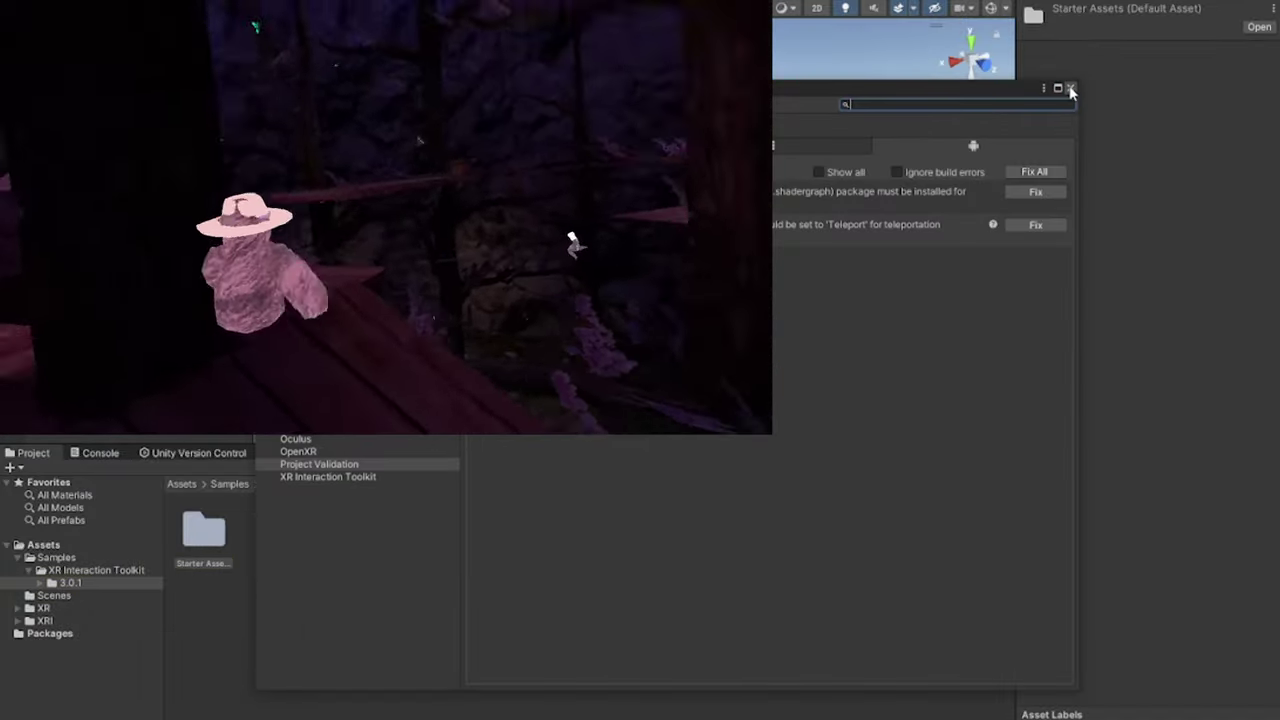
{"action": "left_click", "coordinate": [1071, 91]}
Open the Presets folder inside the imported Starter Assets sample.
{"action": "double_click", "coordinate": [200, 540]}
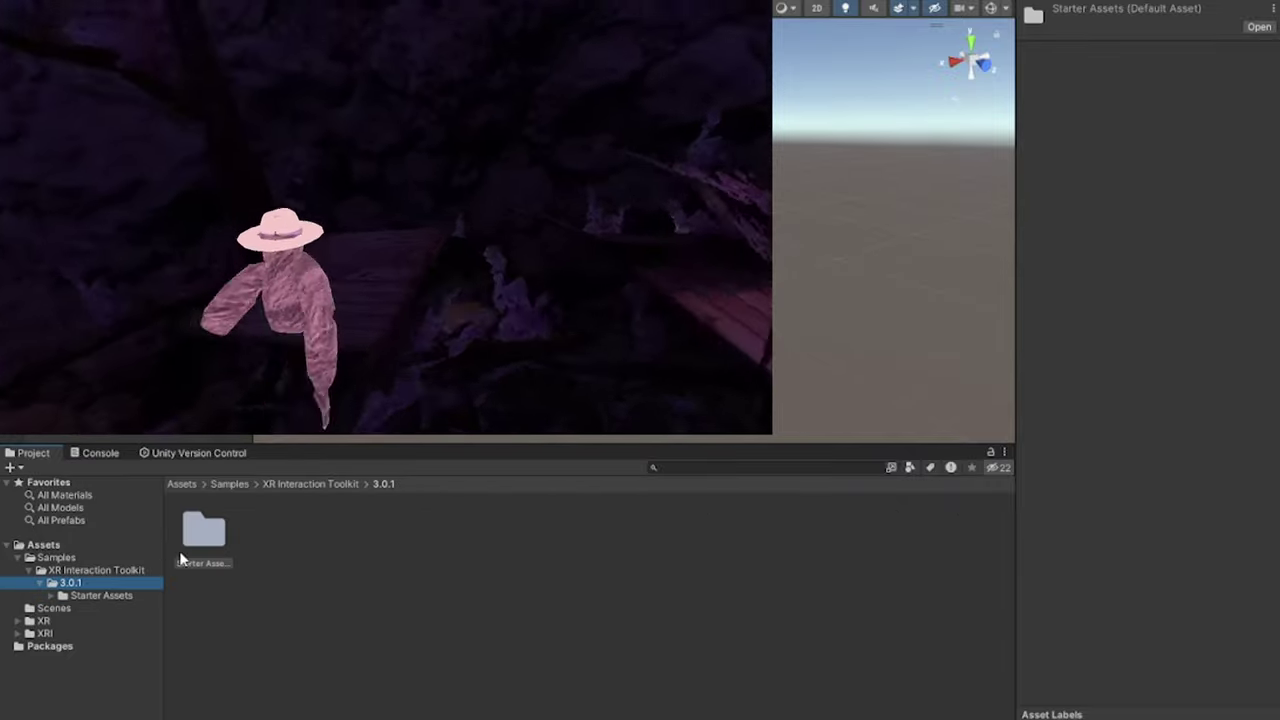
{"action": "double_click", "coordinate": [182, 552]}
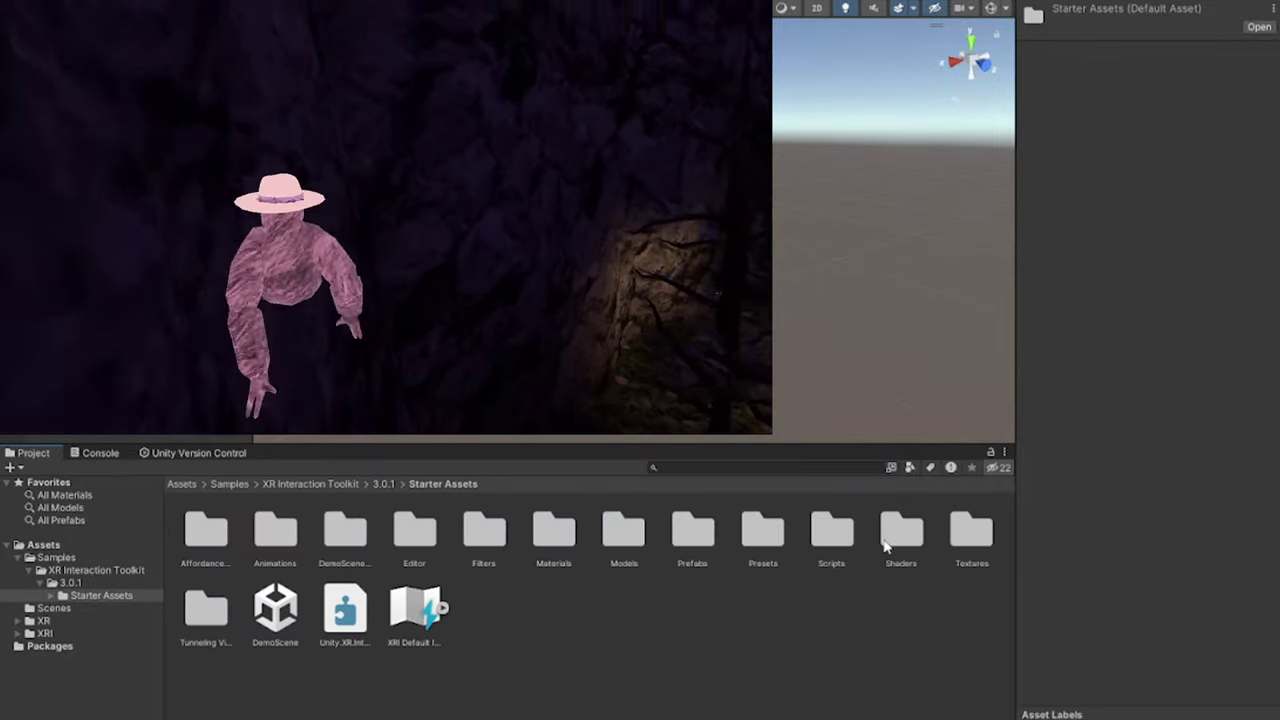
{"action": "double_click", "coordinate": [762, 530]}
Add each XRI preset in the folder, from Continuous Move to XR UI Input Module, as the default for its component type.
{"action": "left_click", "coordinate": [203, 530]}
{"action": "left_click", "coordinate": [269, 530]}
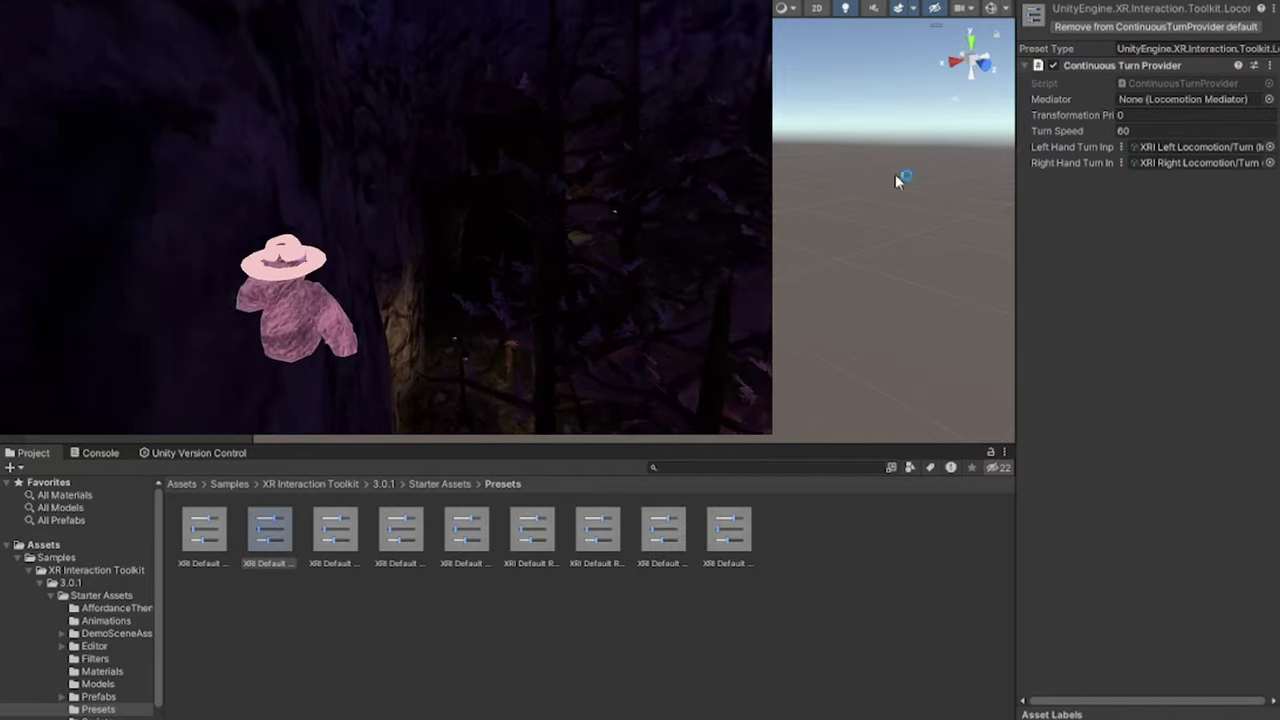
{"action": "key", "text": "Right"}
{"action": "key", "text": "Right"}
{"action": "key", "text": "Right"}
{"action": "key", "text": "Right"}
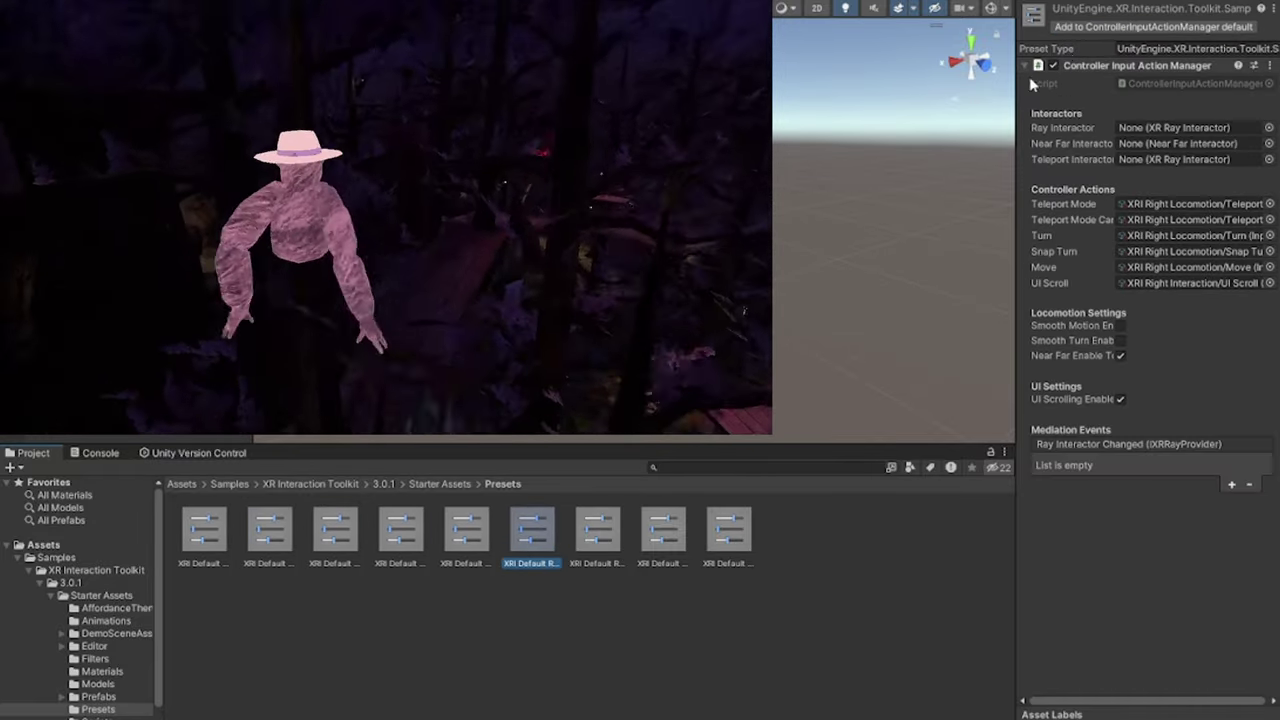
{"action": "key", "text": "Right"}
{"action": "key", "text": "Right"}
{"action": "key", "text": "Right"}
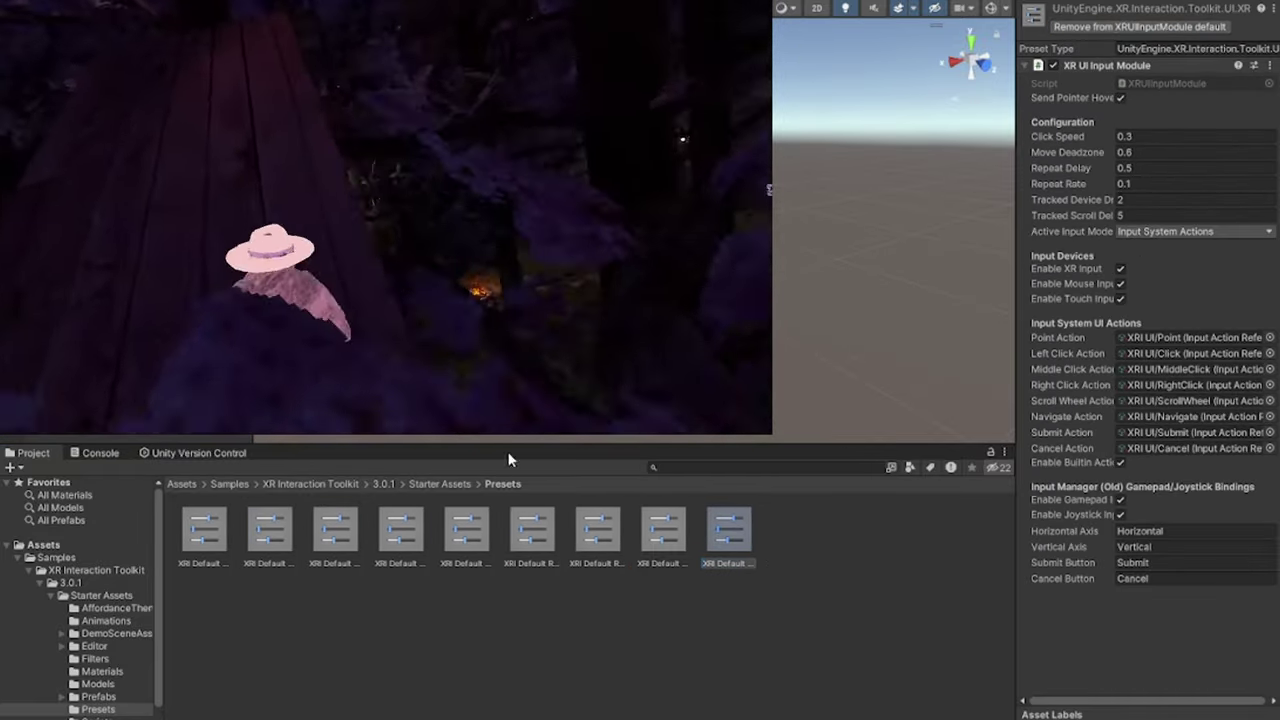
Collapse the Starter Assets, 3.0.1, XR Interaction Toolkit and Samples folders in the project tree.
{"action": "left_click", "coordinate": [50, 595]}
{"action": "left_click", "coordinate": [40, 583]}
{"action": "left_click", "coordinate": [29, 570]}
{"action": "left_click", "coordinate": [17, 558]}
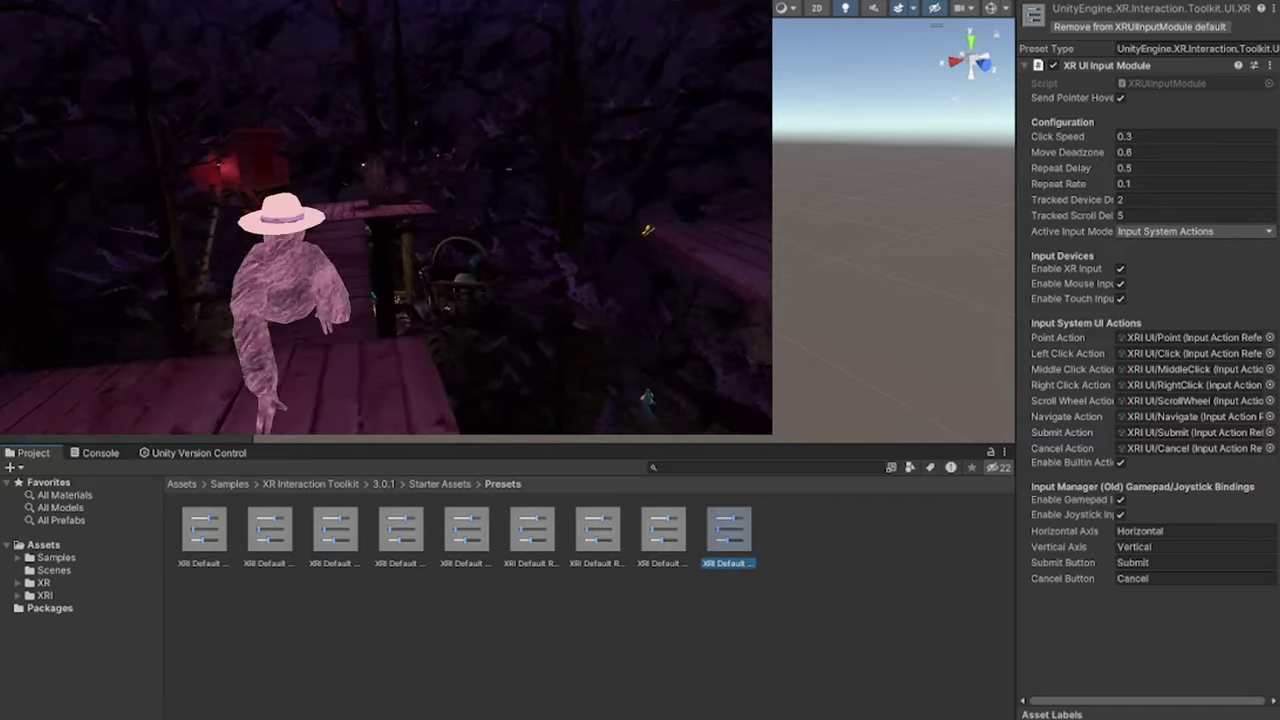
Examine the list of default presets in the Preset Manager of Project Settings.
{"action": "left_click", "coordinate": [37, 3]}
{"action": "left_click", "coordinate": [88, 453]}
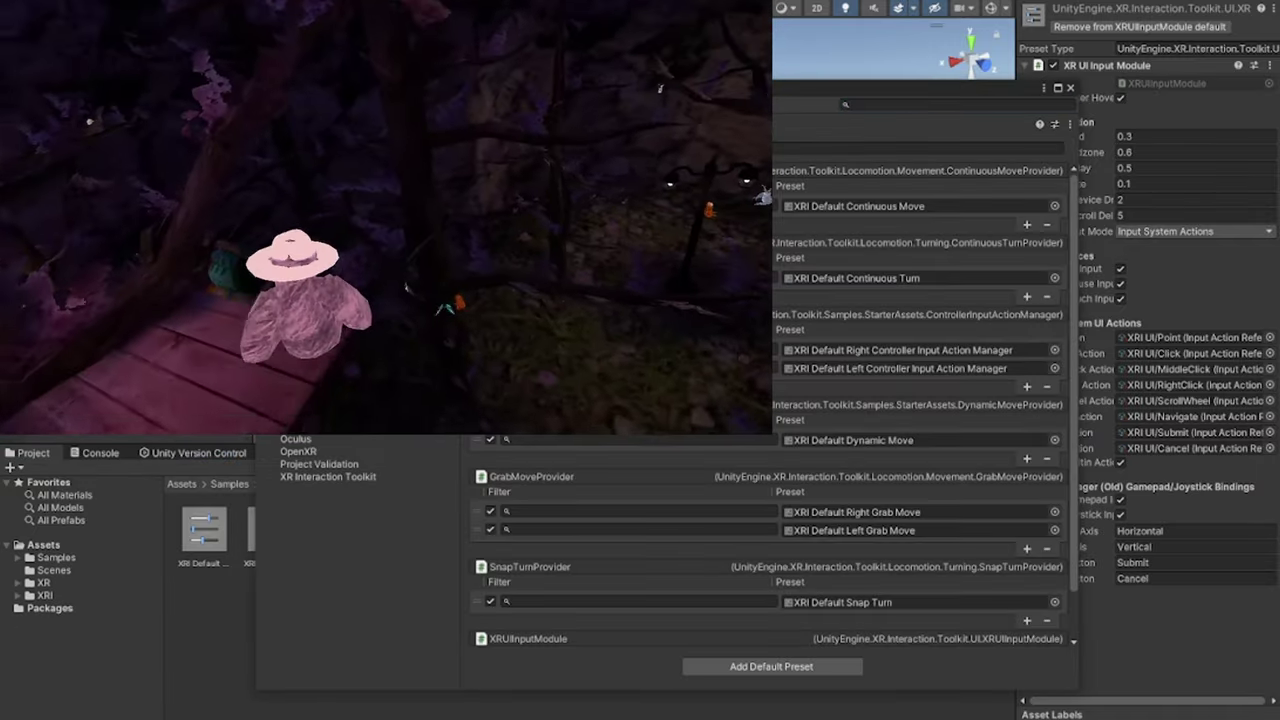
{"action": "scroll", "coordinate": [543, 540], "scroll_direction": "down", "scroll_amount": 2}
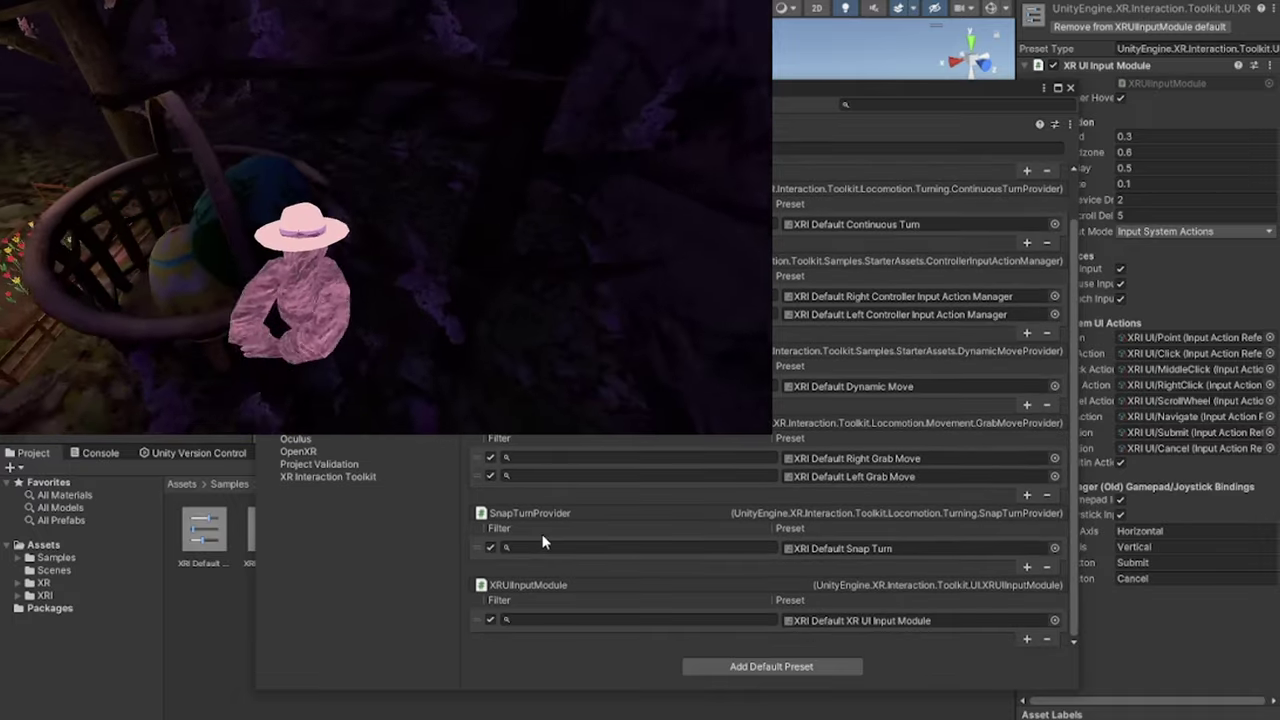
{"action": "scroll", "coordinate": [543, 540], "scroll_direction": "up", "scroll_amount": 2}
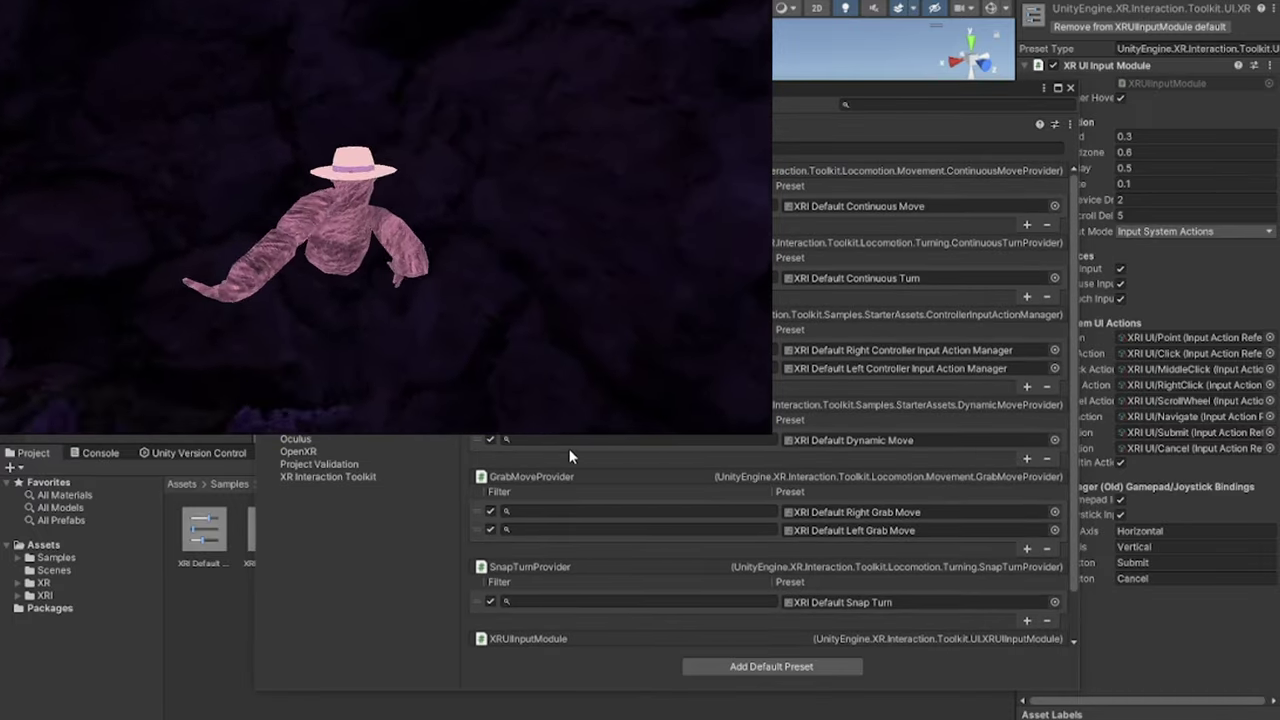
{"action": "scroll", "coordinate": [568, 448], "scroll_direction": "down", "scroll_amount": 1}
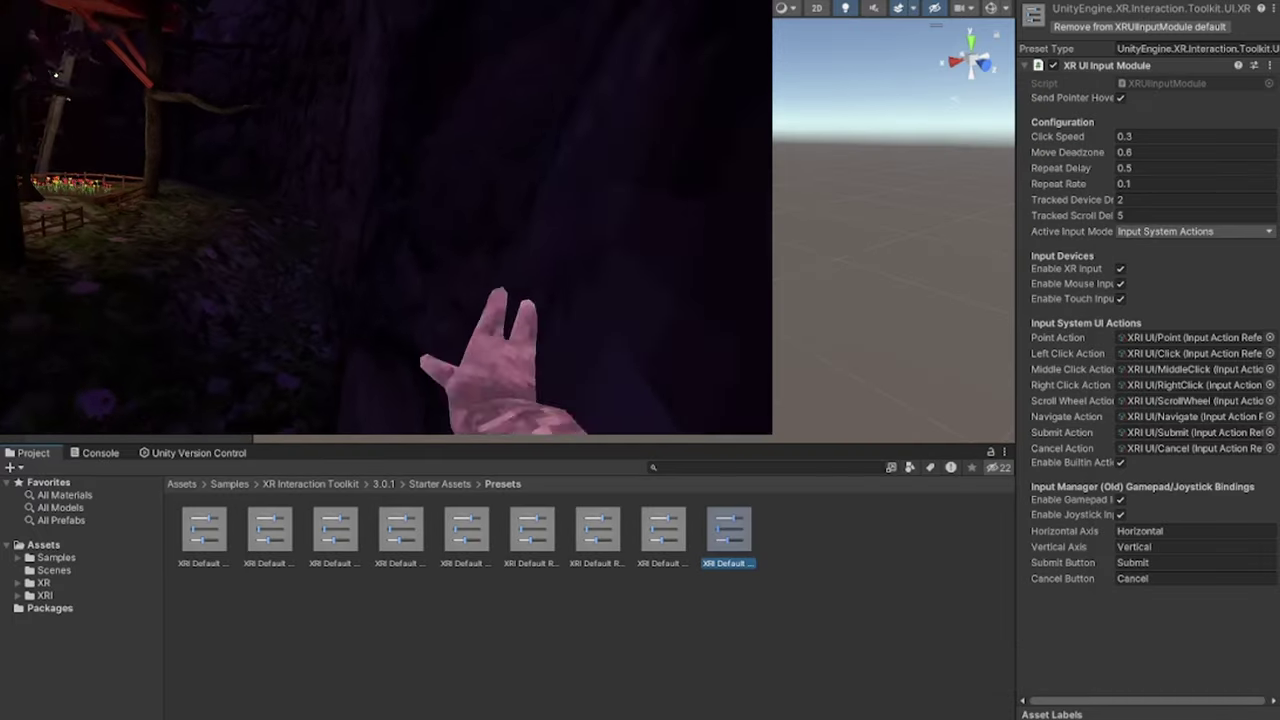
Go through the XRI presets in the Presets folder and check each one's default assignment in the Inspector.
{"action": "left_click", "coordinate": [196, 537]}
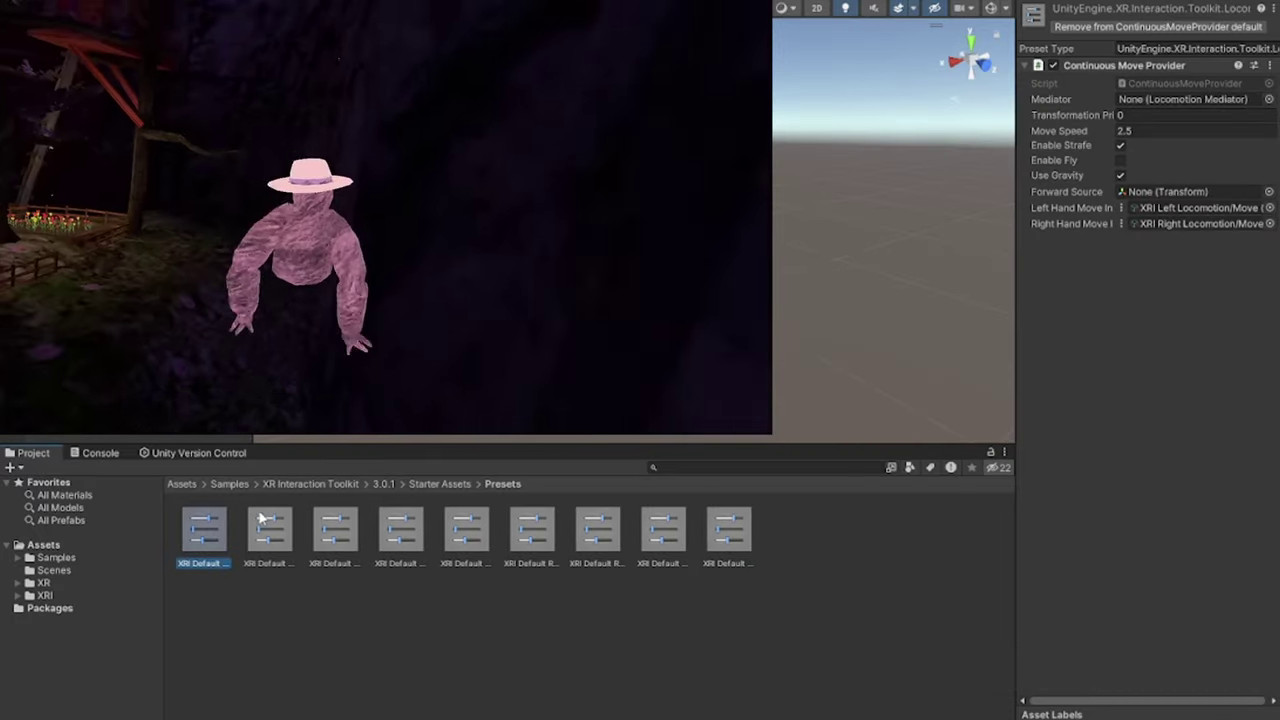
{"action": "left_click", "coordinate": [338, 524]}
{"action": "left_click", "coordinate": [409, 526]}
{"action": "left_click", "coordinate": [449, 537]}
{"action": "left_click", "coordinate": [417, 536]}
{"action": "left_click", "coordinate": [475, 539]}
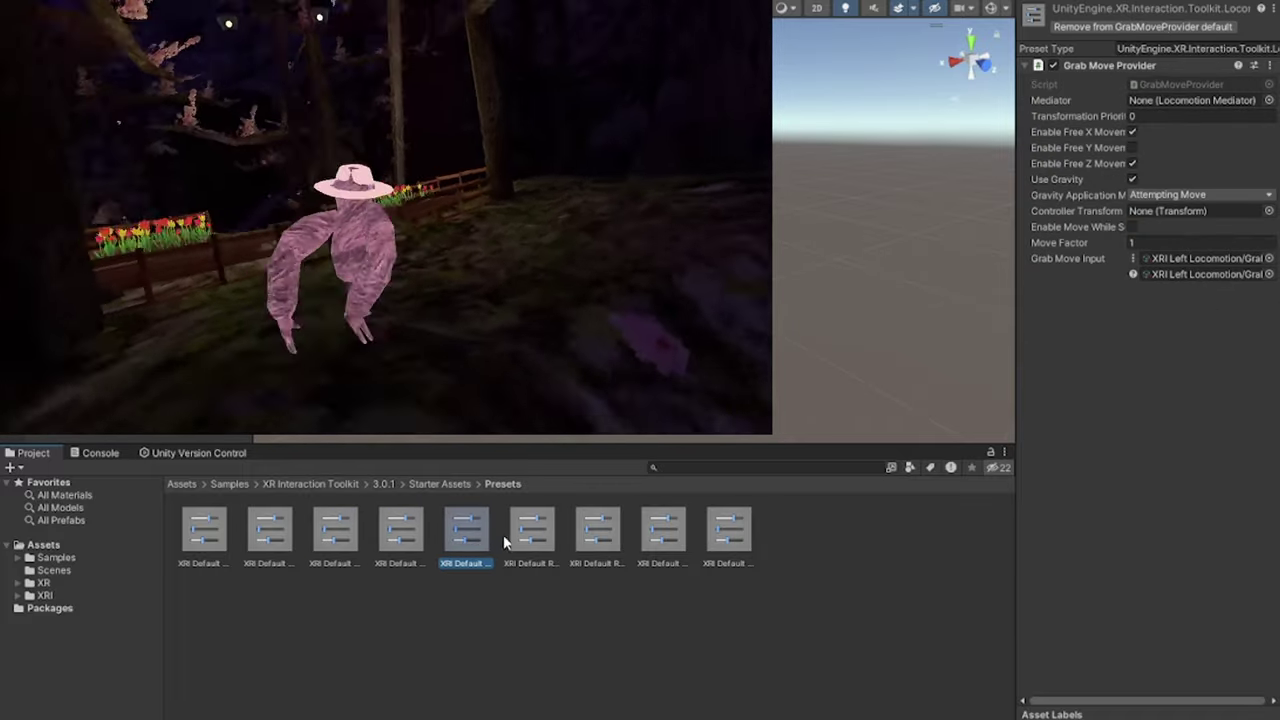
{"action": "left_click", "coordinate": [562, 540]}
{"action": "left_click", "coordinate": [600, 539]}
{"action": "left_click", "coordinate": [668, 537]}
{"action": "left_click", "coordinate": [724, 534]}
Reopen the Preset Manager and review the right and left Controller Input Action Manager entries along with the other default presets.
{"action": "left_click", "coordinate": [36, 3]}
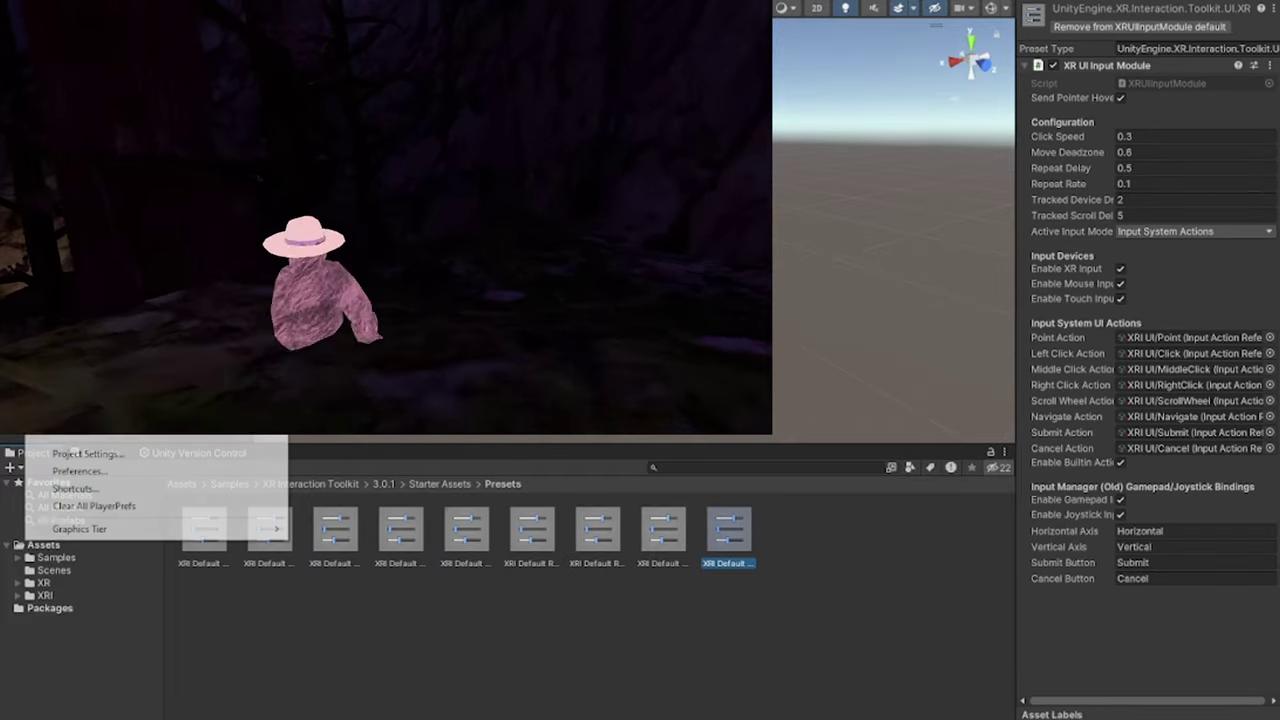
{"action": "left_click", "coordinate": [92, 455]}
{"action": "scroll", "coordinate": [551, 480], "scroll_direction": "down", "scroll_amount": 1}
{"action": "scroll", "coordinate": [598, 530], "scroll_direction": "up", "scroll_amount": 1}
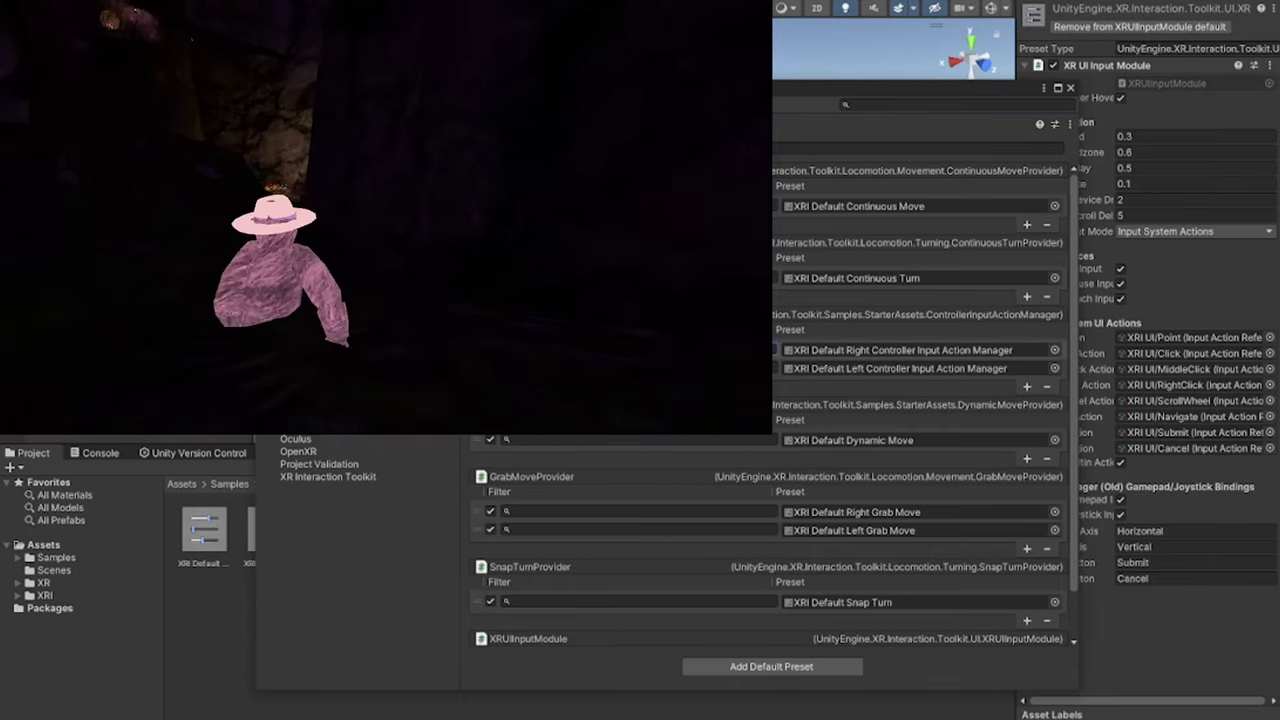
{"action": "scroll", "coordinate": [700, 515], "scroll_direction": "down", "scroll_amount": 3}
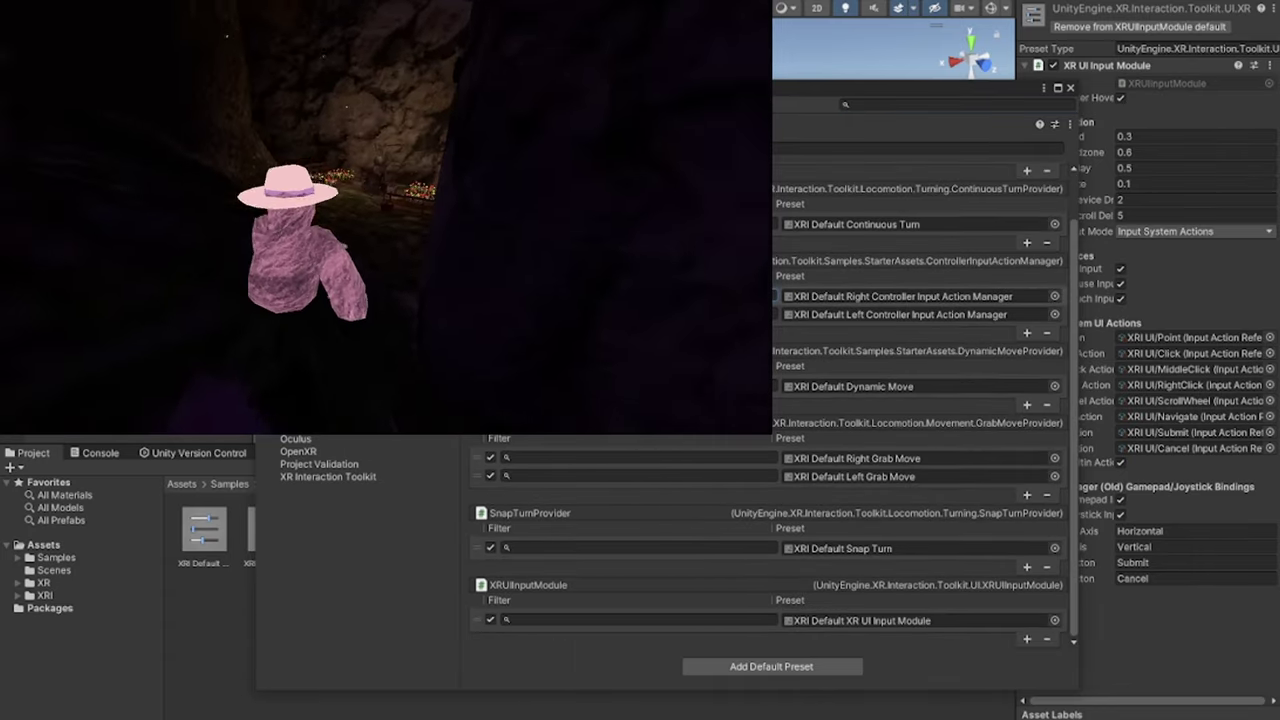
{"action": "scroll", "coordinate": [700, 400], "scroll_direction": "up", "scroll_amount": 3}
{"action": "left_click", "coordinate": [293, 243]}
{"action": "left_click", "coordinate": [299, 256]}
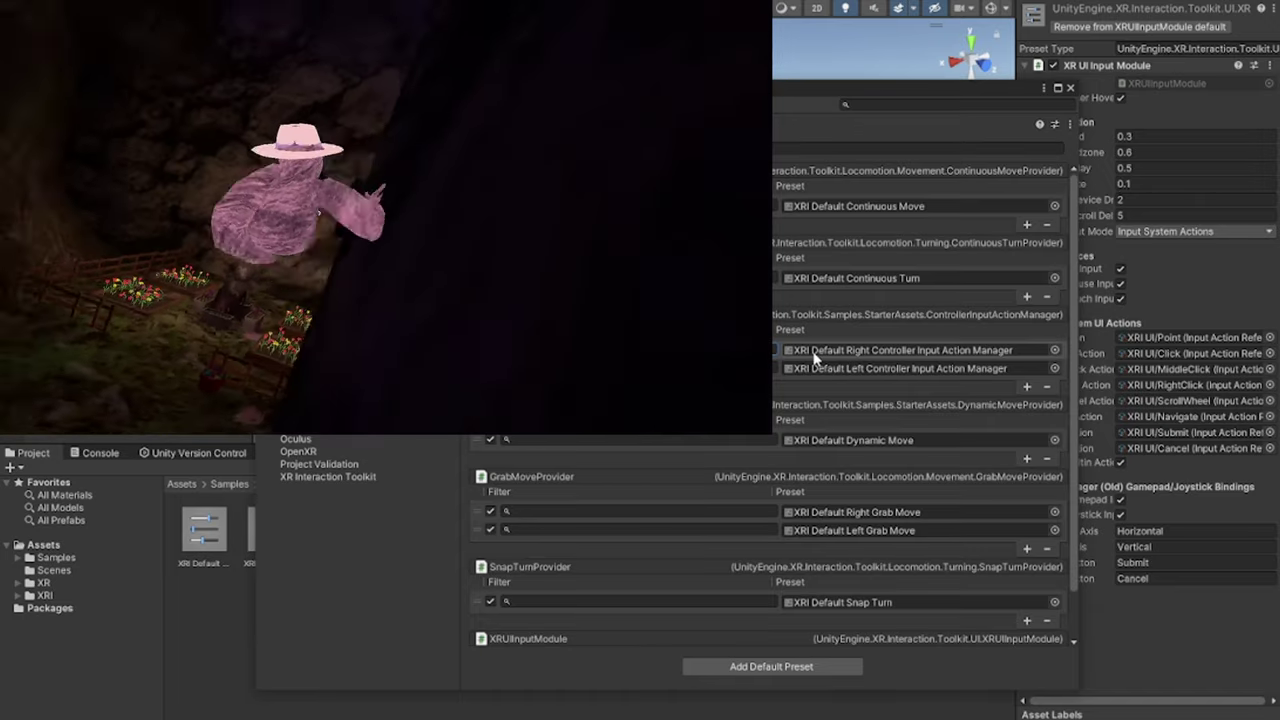
{"action": "scroll", "coordinate": [703, 492], "scroll_direction": "down", "scroll_amount": 3}
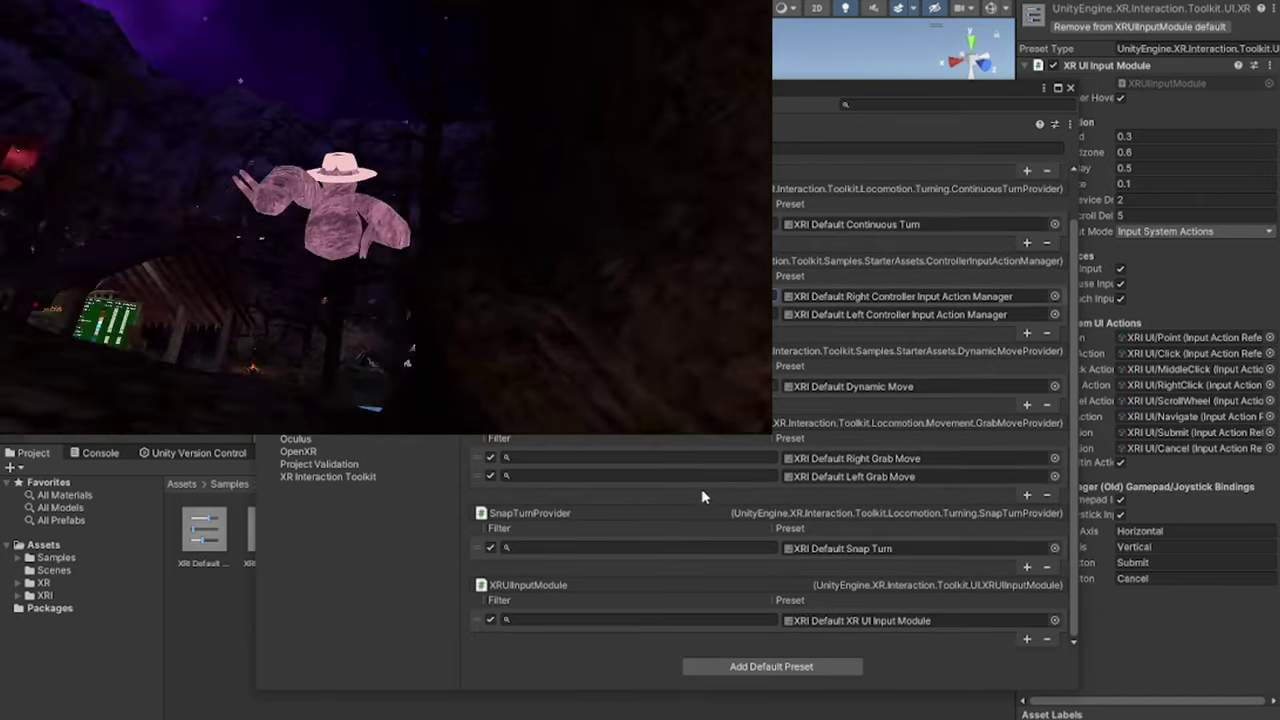
{"action": "scroll", "coordinate": [703, 492], "scroll_direction": "up", "scroll_amount": 3}
{"action": "scroll", "coordinate": [876, 549], "scroll_direction": "down", "scroll_amount": 3}
{"action": "scroll", "coordinate": [876, 549], "scroll_direction": "up", "scroll_amount": 3}
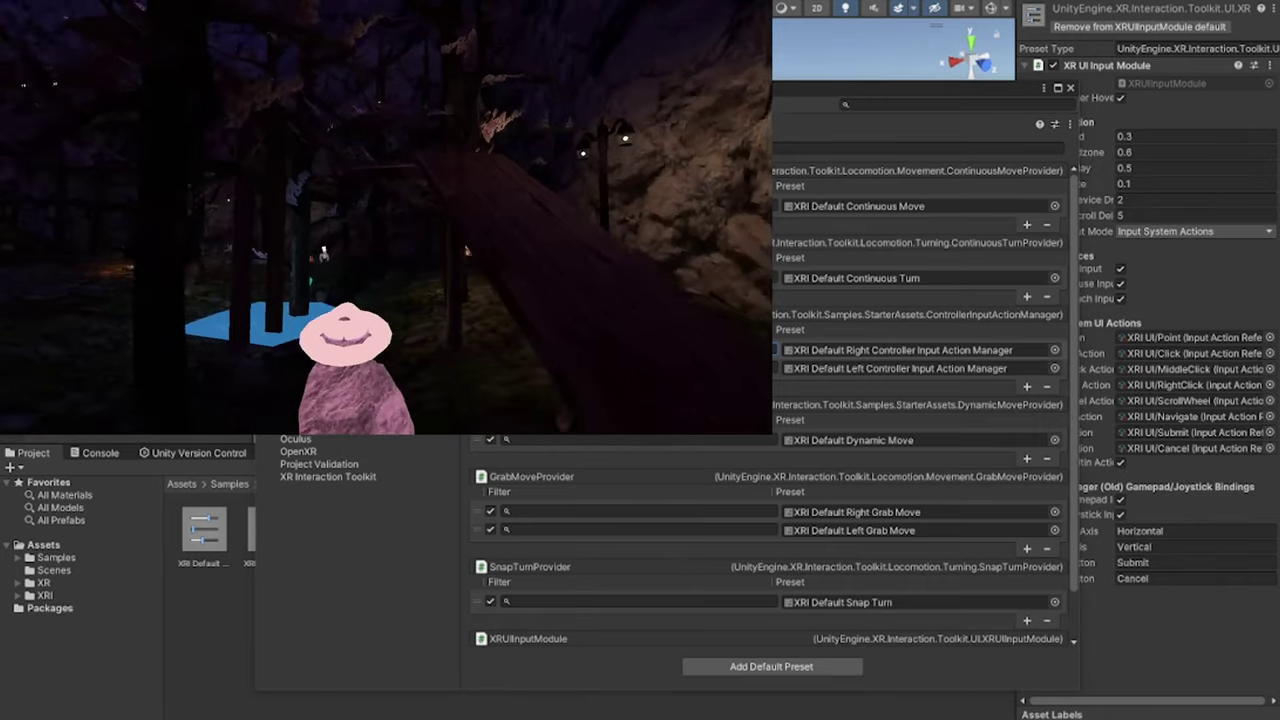
{"action": "left_click", "coordinate": [1070, 88]}
Recheck the XRI presets' default assignments back to Continuous Move and bring up the Preset Manager again.
{"action": "left_click", "coordinate": [670, 535]}
{"action": "left_click", "coordinate": [602, 543]}
{"action": "key", "text": "Left"}
{"action": "key", "text": "Left"}
{"action": "key", "text": "Left"}
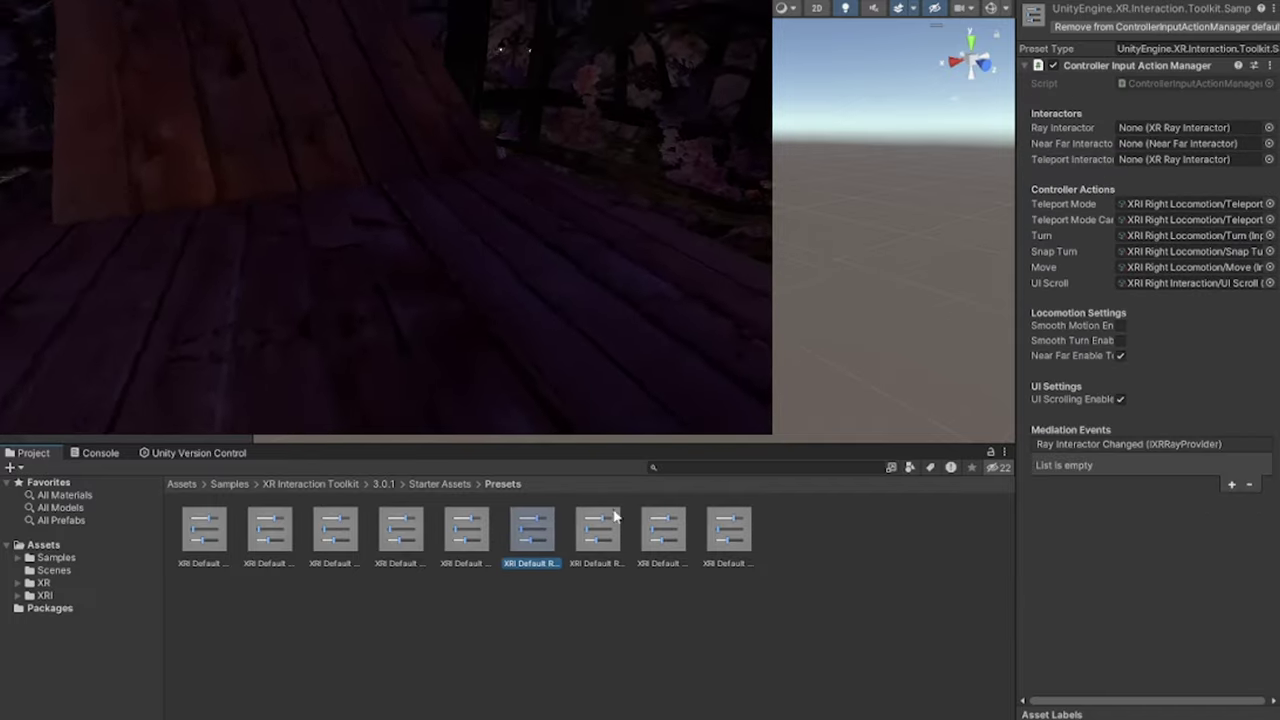
{"action": "key", "text": "Left"}
{"action": "key", "text": "Left"}
{"action": "key", "text": "Left"}
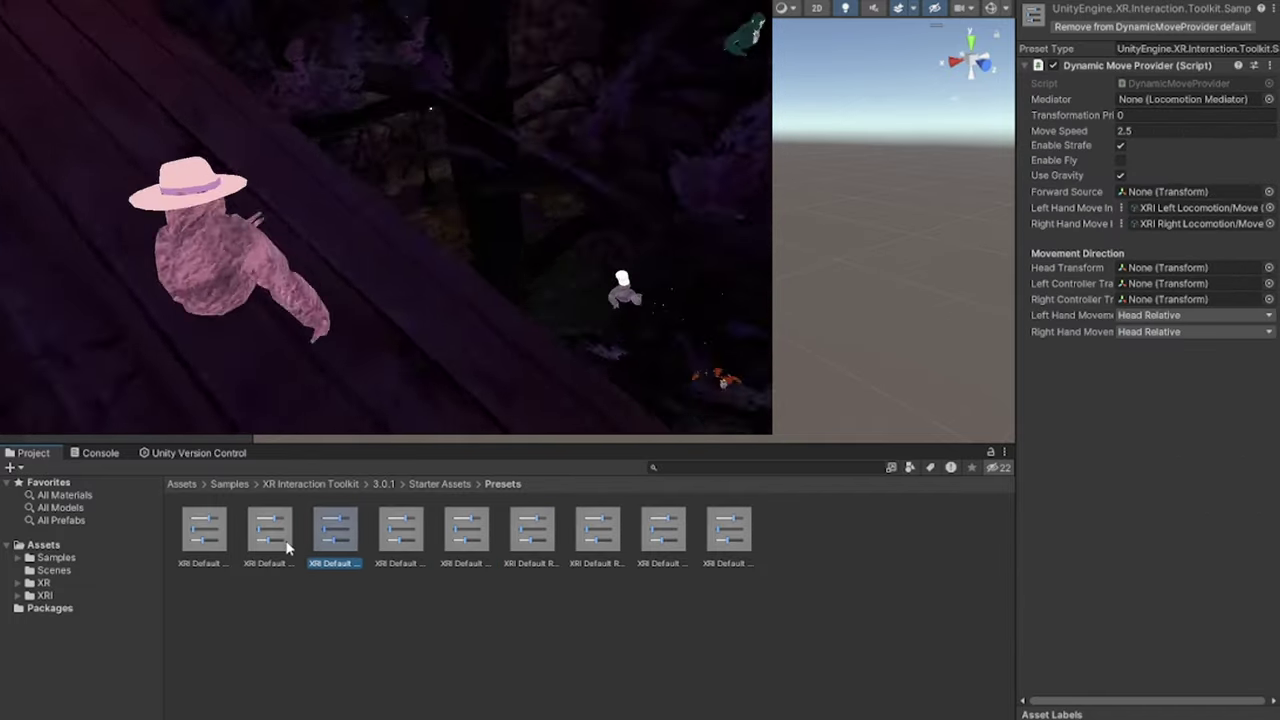
{"action": "left_click", "coordinate": [88, 454]}
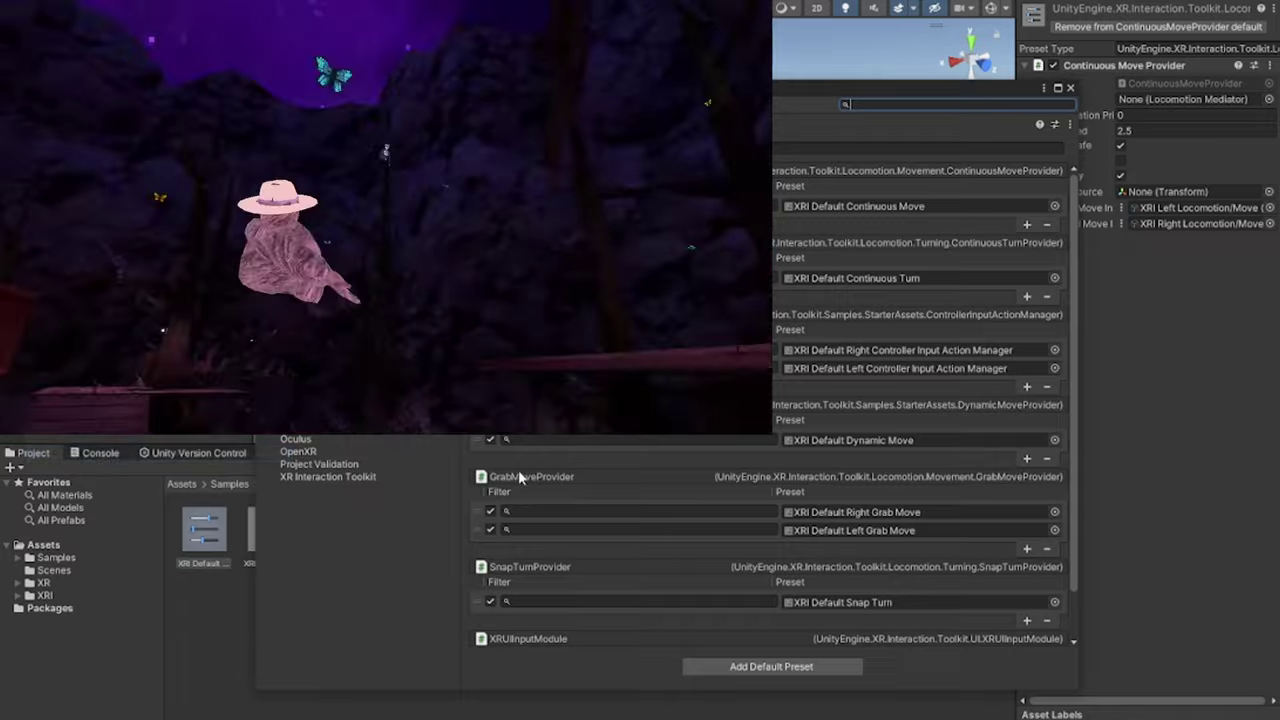
Close the Preset Manager and go through the XRI presets in the Inspector, from Continuous Turn to XR UI Input Module.
{"action": "scroll", "coordinate": [521, 472], "scroll_direction": "down", "scroll_amount": 2}
{"action": "scroll", "coordinate": [523, 460], "scroll_direction": "up", "scroll_amount": 2}
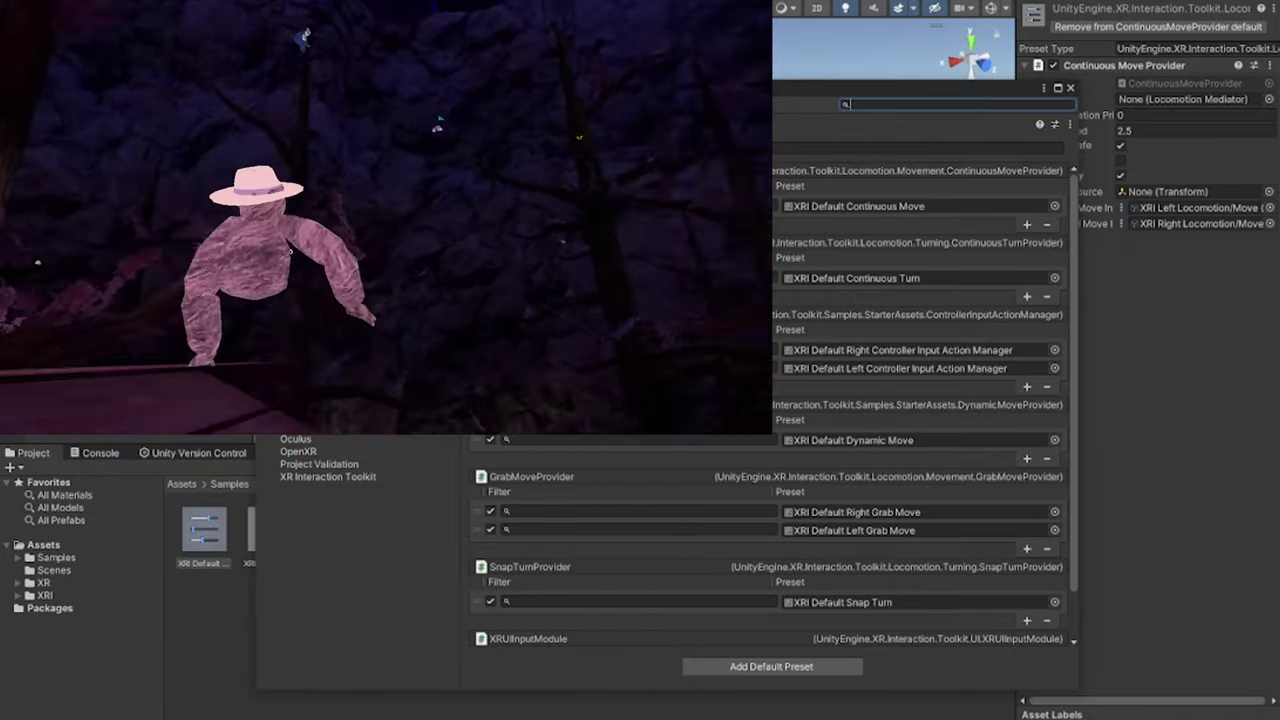
{"action": "left_click", "coordinate": [1071, 89]}
{"action": "left_click", "coordinate": [281, 534]}
{"action": "left_click", "coordinate": [345, 536]}
{"action": "left_click", "coordinate": [411, 538]}
{"action": "left_click", "coordinate": [474, 545]}
{"action": "left_click", "coordinate": [531, 530]}
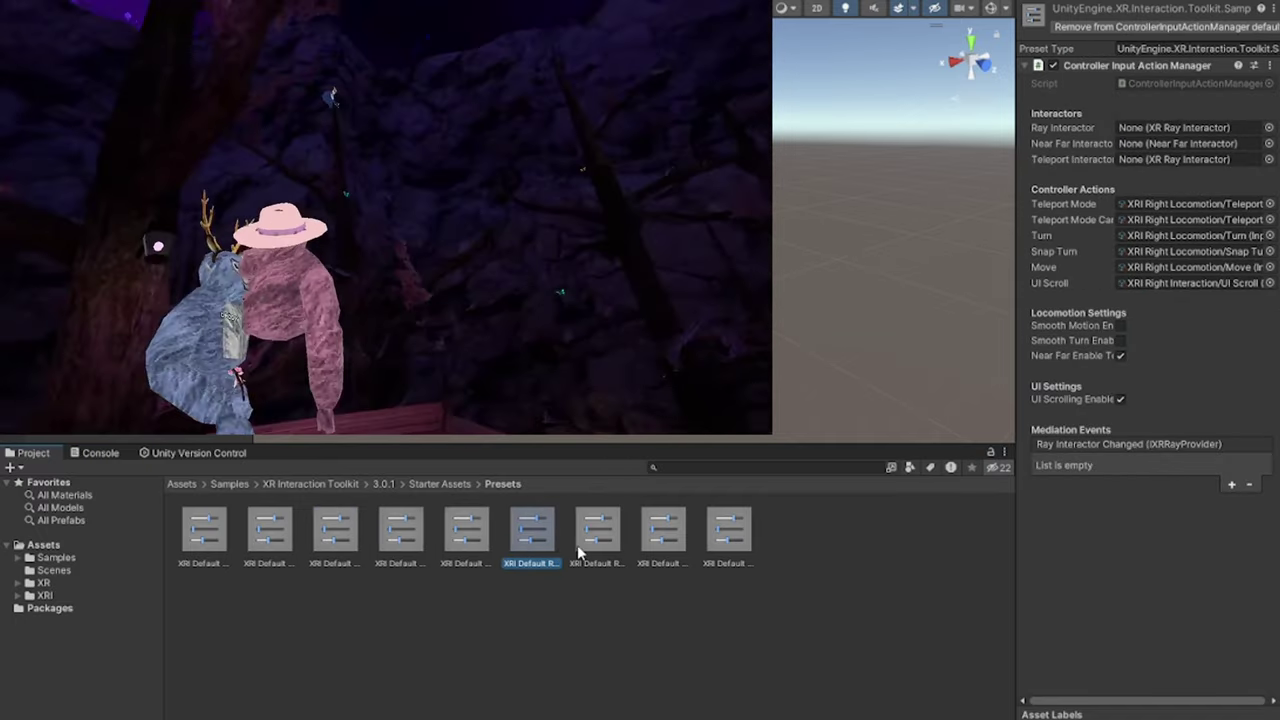
{"action": "left_click", "coordinate": [597, 530]}
{"action": "left_click", "coordinate": [729, 530]}
Reopen Project Settings and look over the Preset Manager and XR Interaction Toolkit pages.
{"action": "left_click", "coordinate": [38, 2]}
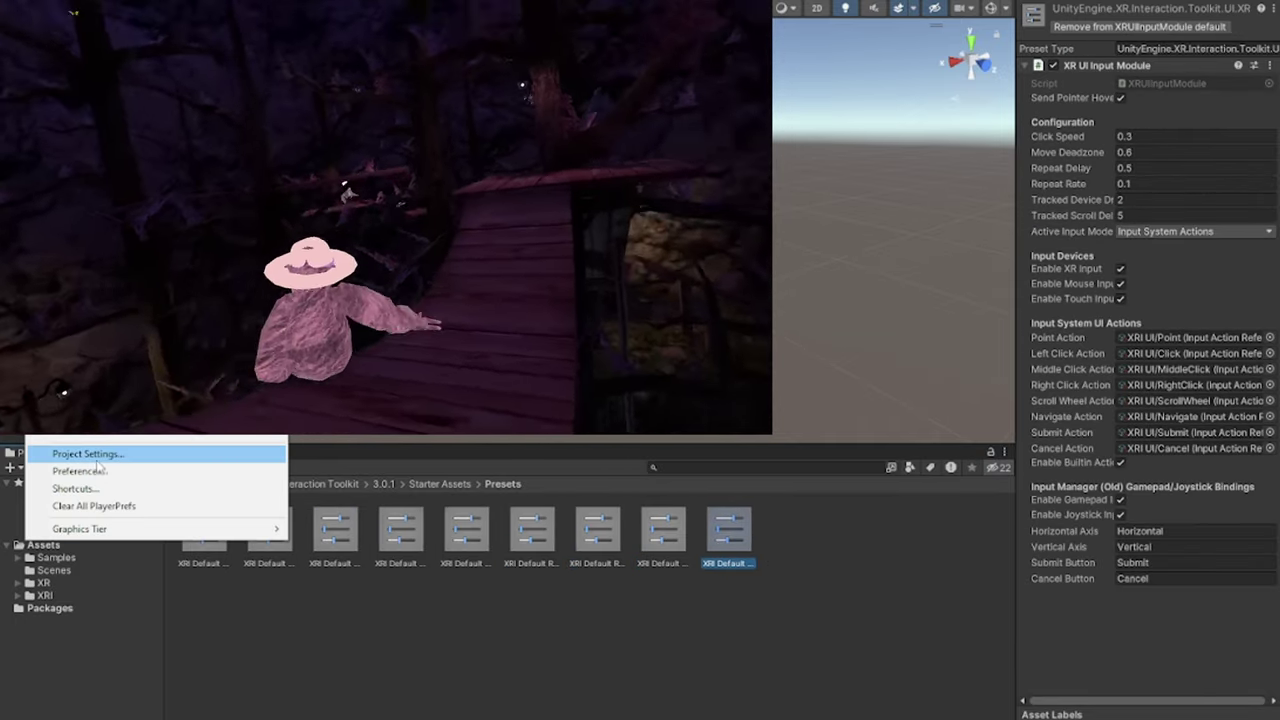
{"action": "left_click", "coordinate": [90, 454]}
{"action": "left_click", "coordinate": [325, 413]}
{"action": "left_click", "coordinate": [327, 427]}
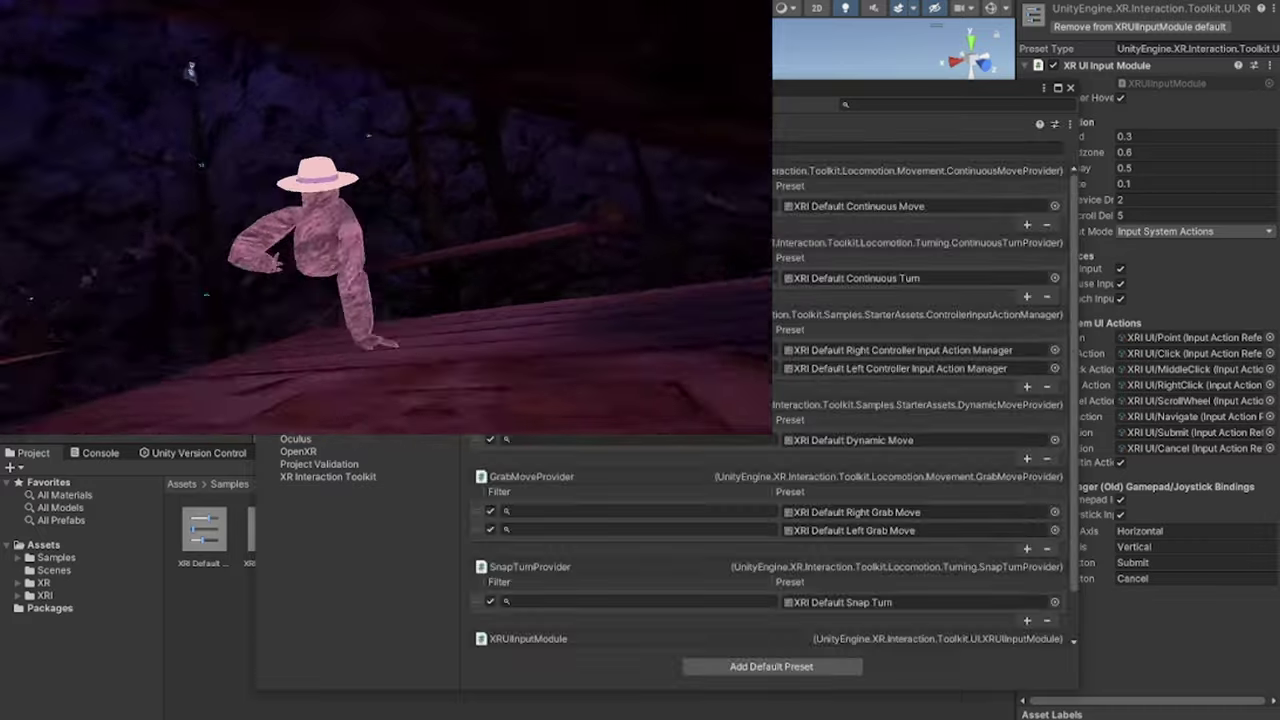
{"action": "left_click", "coordinate": [315, 477]}
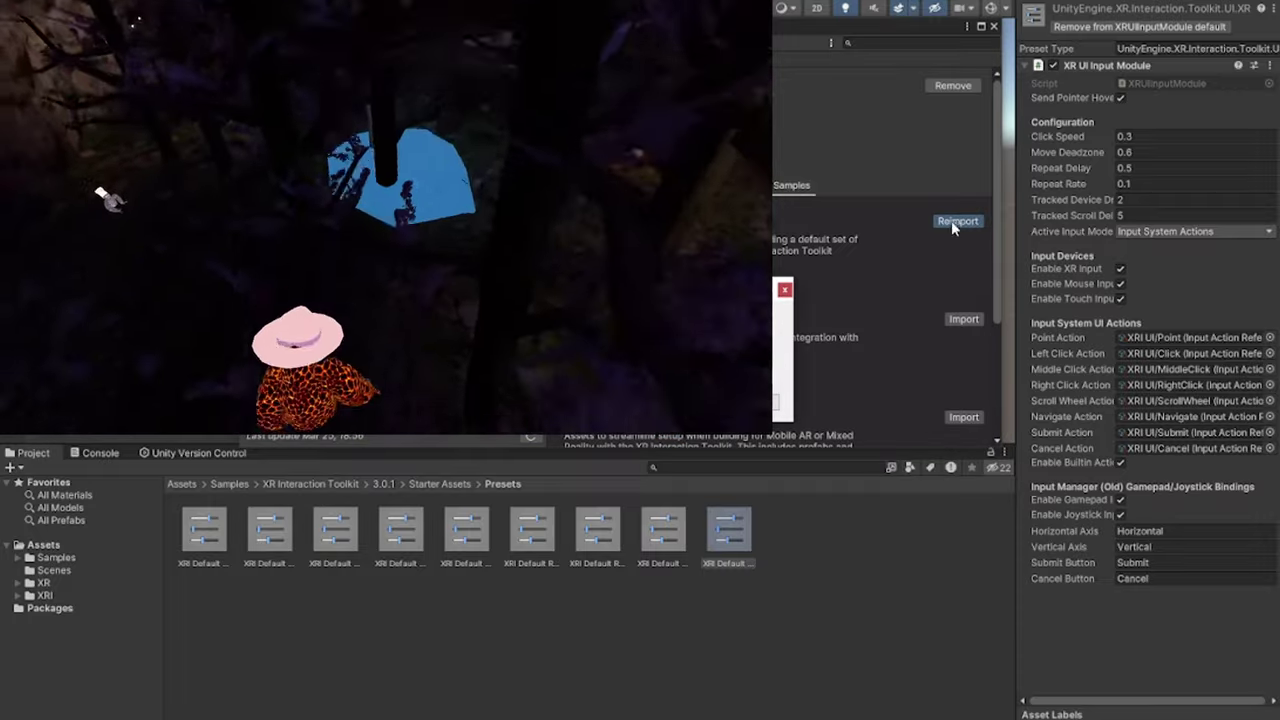
Reimport the XR Interaction Toolkit's Starter Assets sample and open its Presets folder.
{"action": "left_click", "coordinate": [955, 222]}
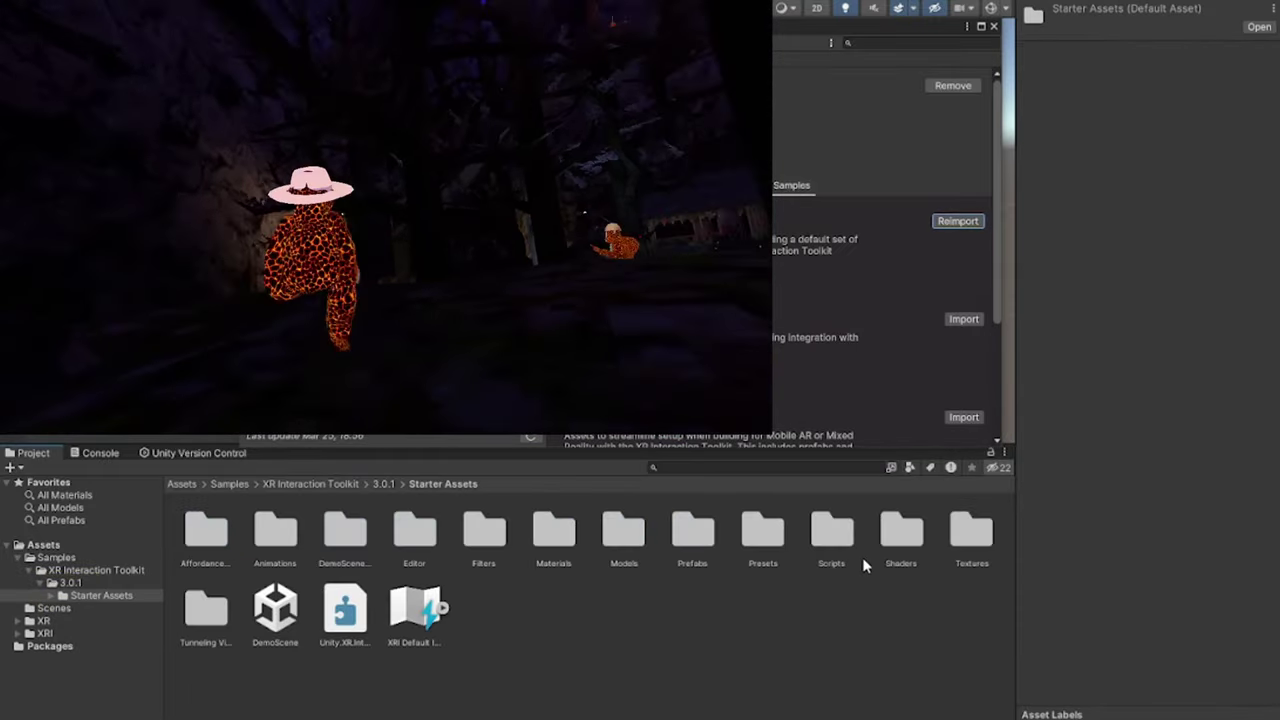
{"action": "double_click", "coordinate": [766, 533]}
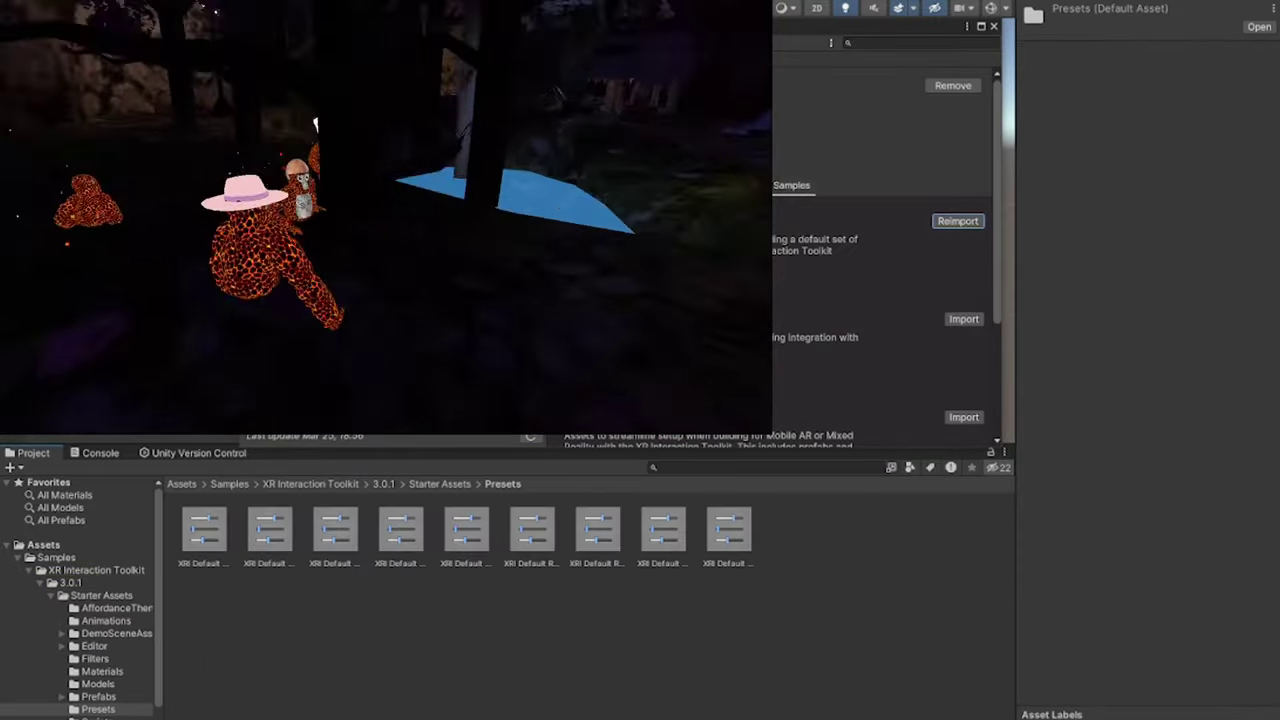
Import the Hands Interaction Demo sample of the XR Interaction Toolkit and open its folder.
{"action": "scroll", "coordinate": [974, 277], "scroll_direction": "down", "scroll_amount": 2}
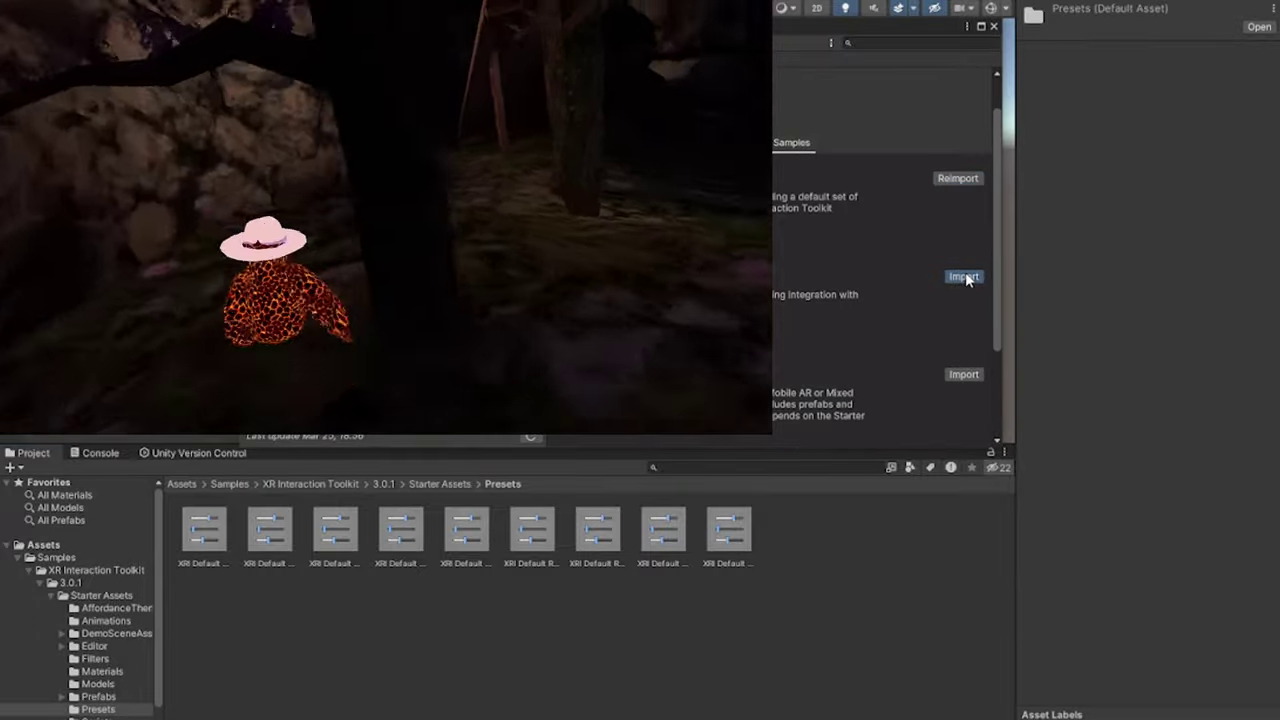
{"action": "scroll", "coordinate": [930, 285], "scroll_direction": "down", "scroll_amount": 4}
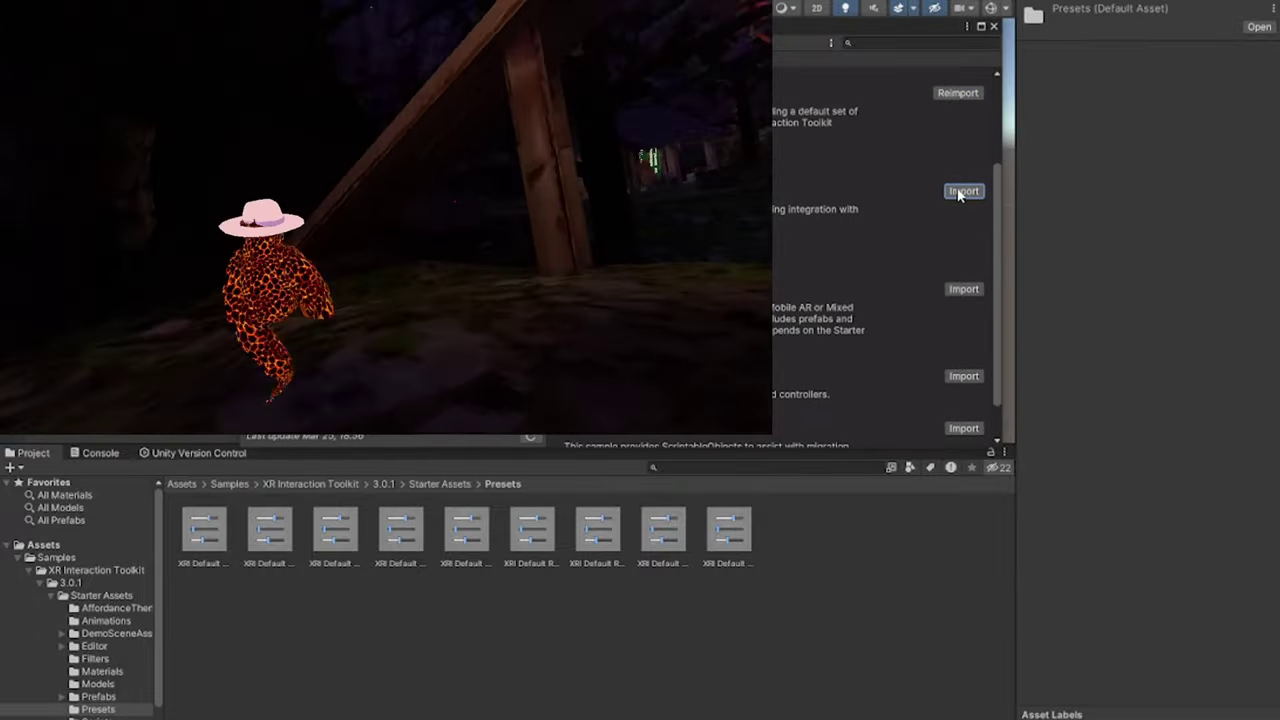
{"action": "left_click", "coordinate": [964, 191]}
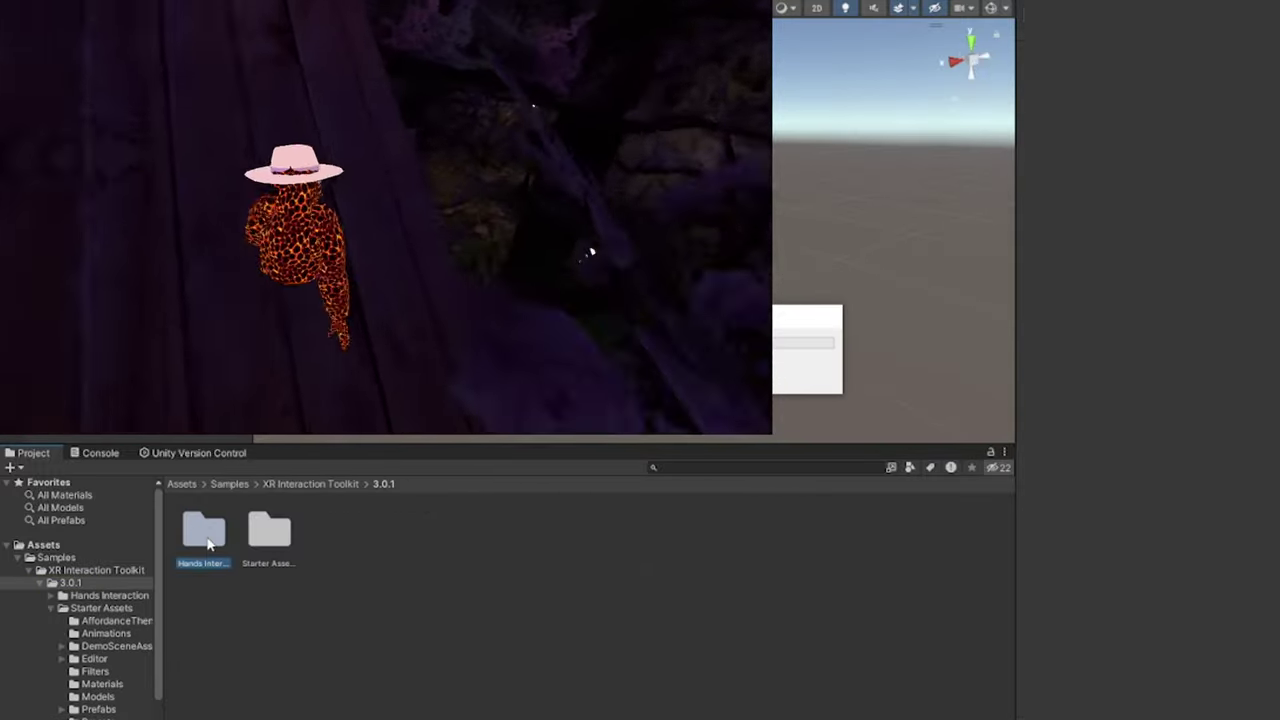
{"action": "double_click", "coordinate": [204, 540]}
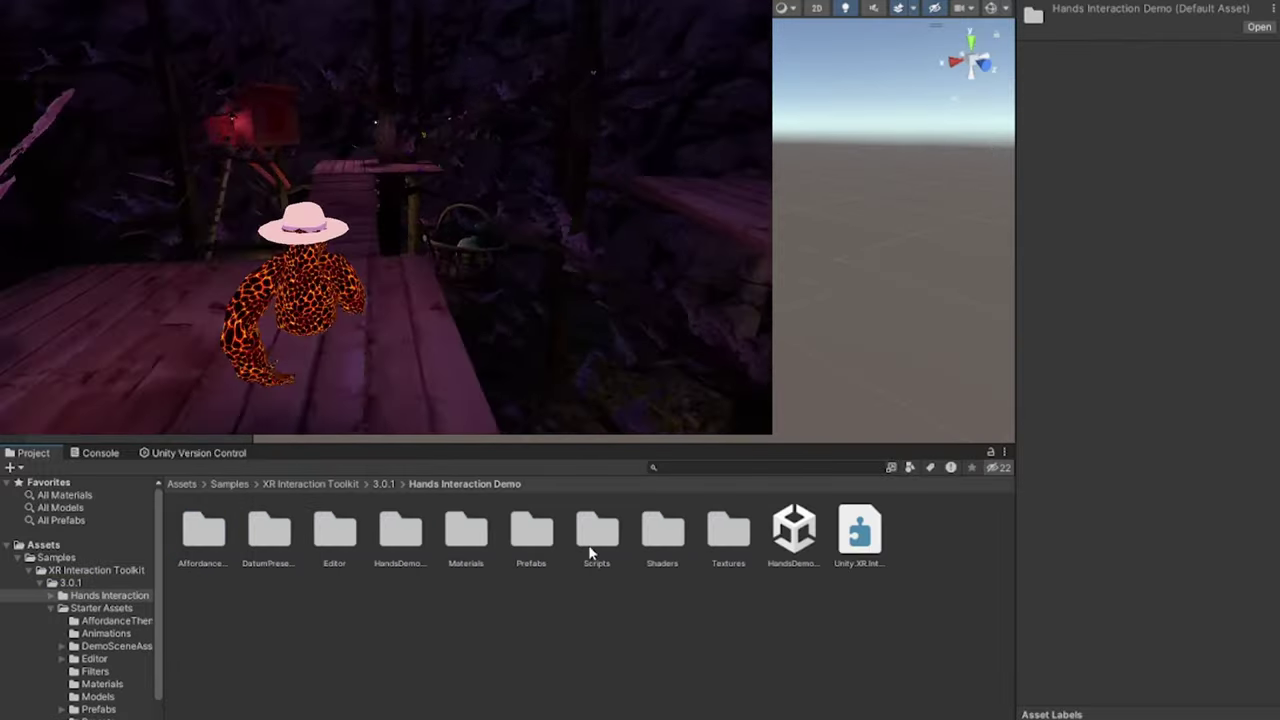
Delete the Hands Interaction Demo folder from the XR Interaction Toolkit 3.0.1 samples.
{"action": "right_click", "coordinate": [87, 600]}
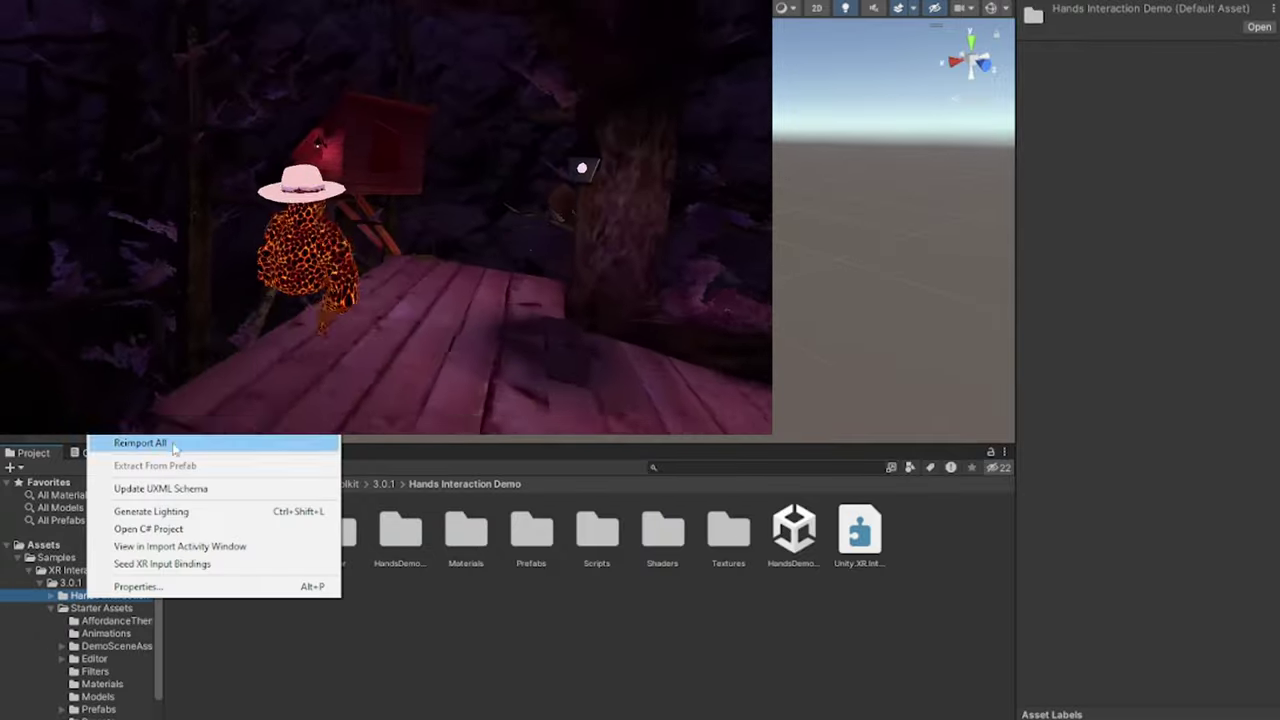
{"action": "left_click", "coordinate": [172, 430]}
{"action": "left_click", "coordinate": [115, 585]}
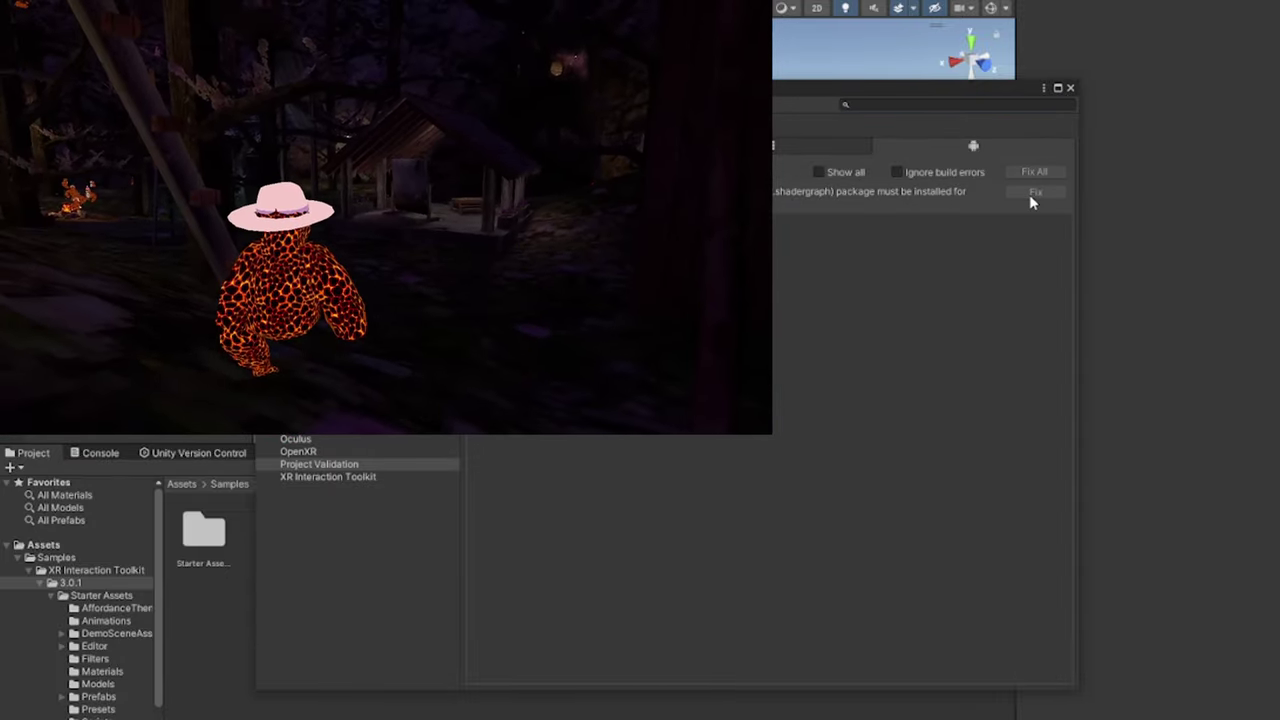
Apply the Project Validation fix for the required Shader Graph package, then close the settings and open the Starter Assets Presets folder.
{"action": "left_click", "coordinate": [1035, 191]}
{"action": "left_click", "coordinate": [1070, 87]}
{"action": "double_click", "coordinate": [204, 535]}
{"action": "double_click", "coordinate": [763, 532]}
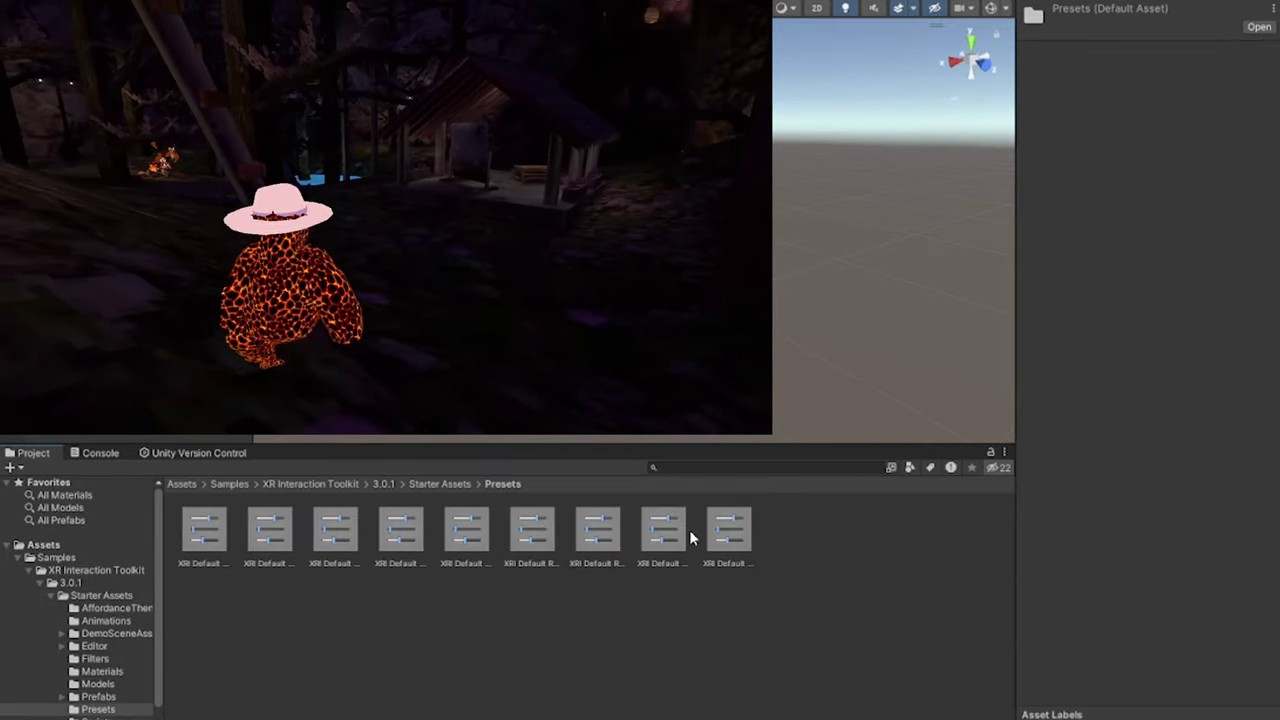
Inspect the Starter Assets presets' default assignments, including Continuous Turn, the right Controller Input Action Manager and right Grab Move.
{"action": "left_click", "coordinate": [340, 540]}
{"action": "left_click", "coordinate": [264, 547]}
{"action": "left_click", "coordinate": [210, 544]}
{"action": "left_click", "coordinate": [279, 539]}
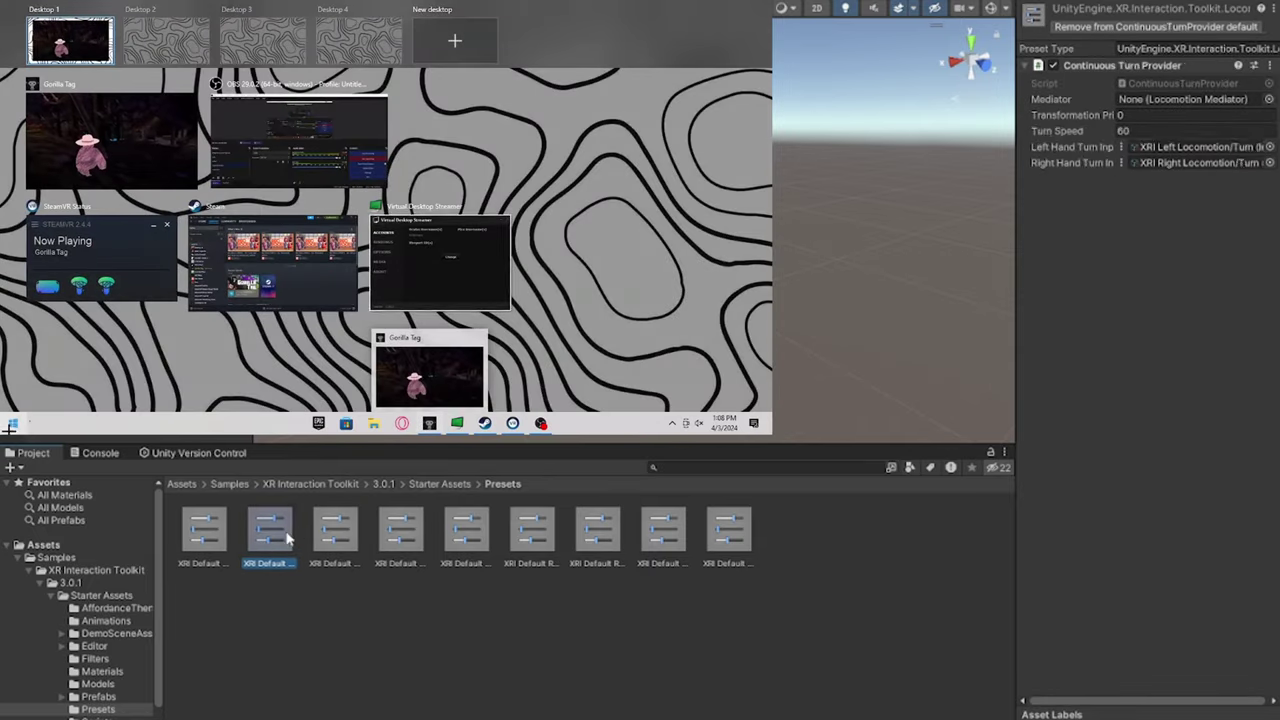
{"action": "left_click", "coordinate": [338, 539]}
{"action": "left_click", "coordinate": [470, 539]}
{"action": "left_click", "coordinate": [534, 543]}
{"action": "left_click", "coordinate": [600, 540]}
{"action": "left_click", "coordinate": [531, 535]}
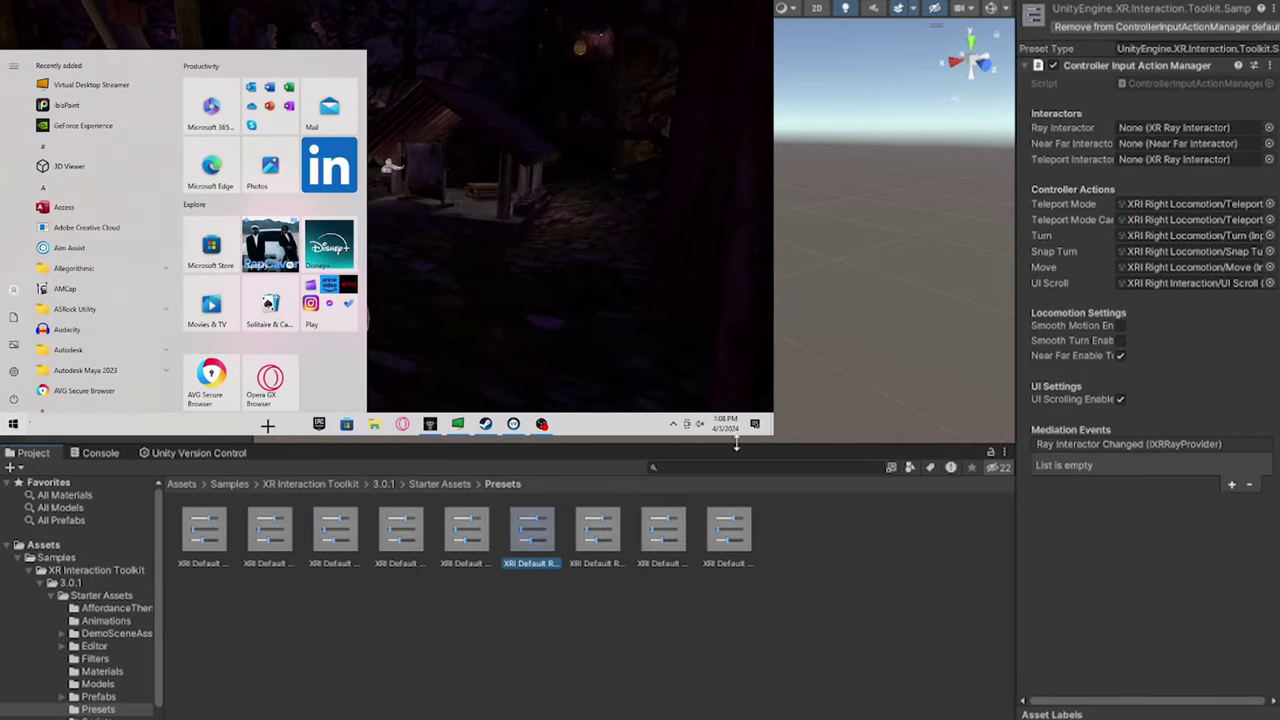
{"action": "left_click", "coordinate": [466, 535]}
{"action": "left_click", "coordinate": [519, 543]}
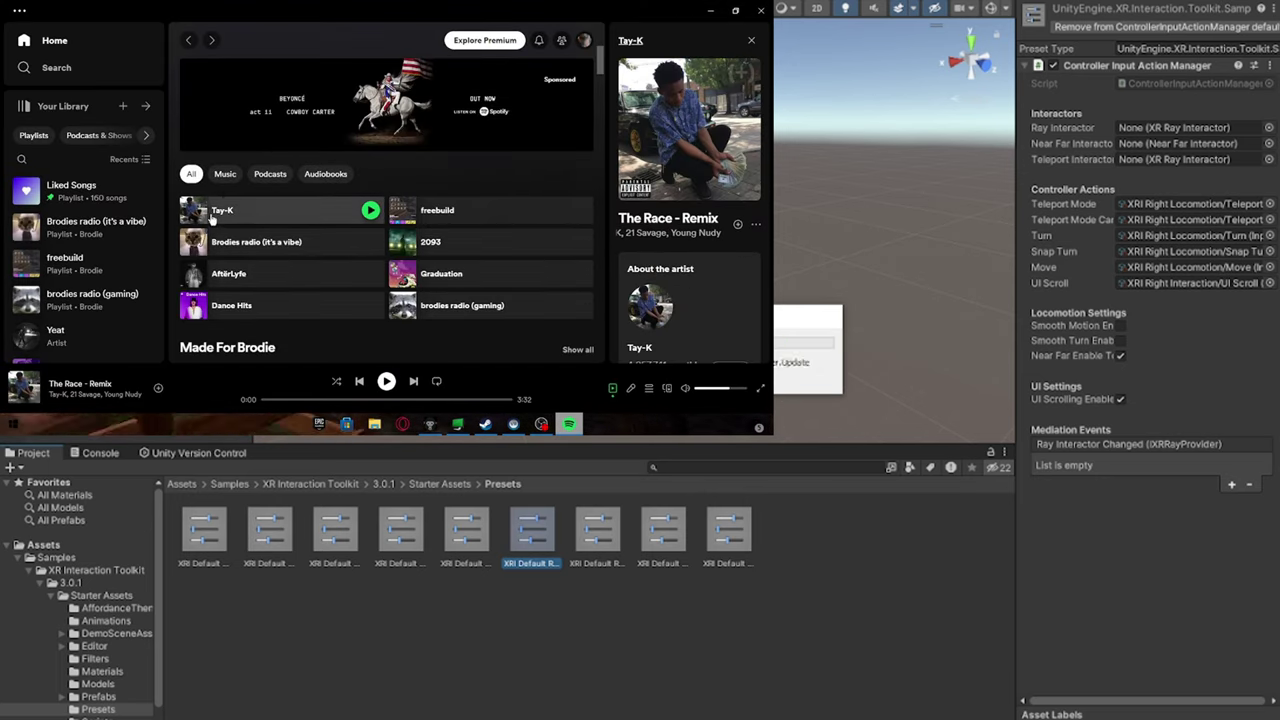
{"action": "left_click", "coordinate": [724, 548]}
{"action": "left_click", "coordinate": [656, 548]}
{"action": "left_click", "coordinate": [715, 552]}
{"action": "left_click", "coordinate": [658, 549]}
{"action": "left_click", "coordinate": [594, 544]}
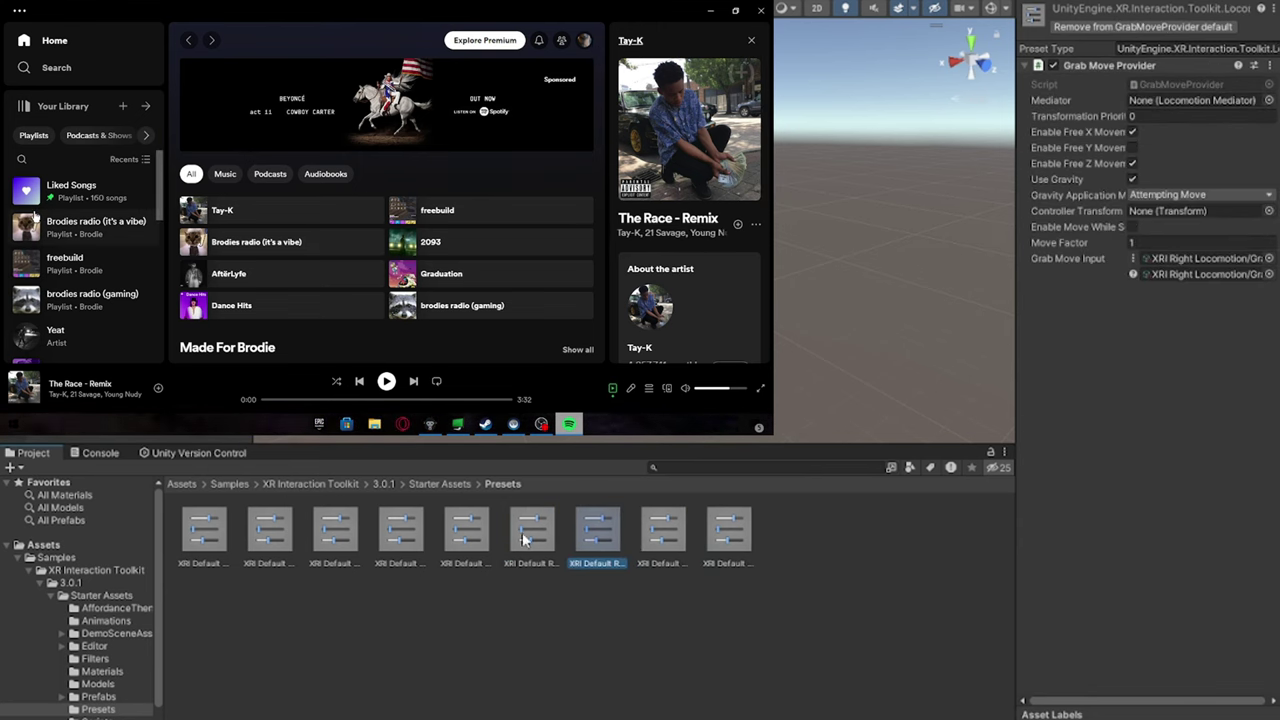